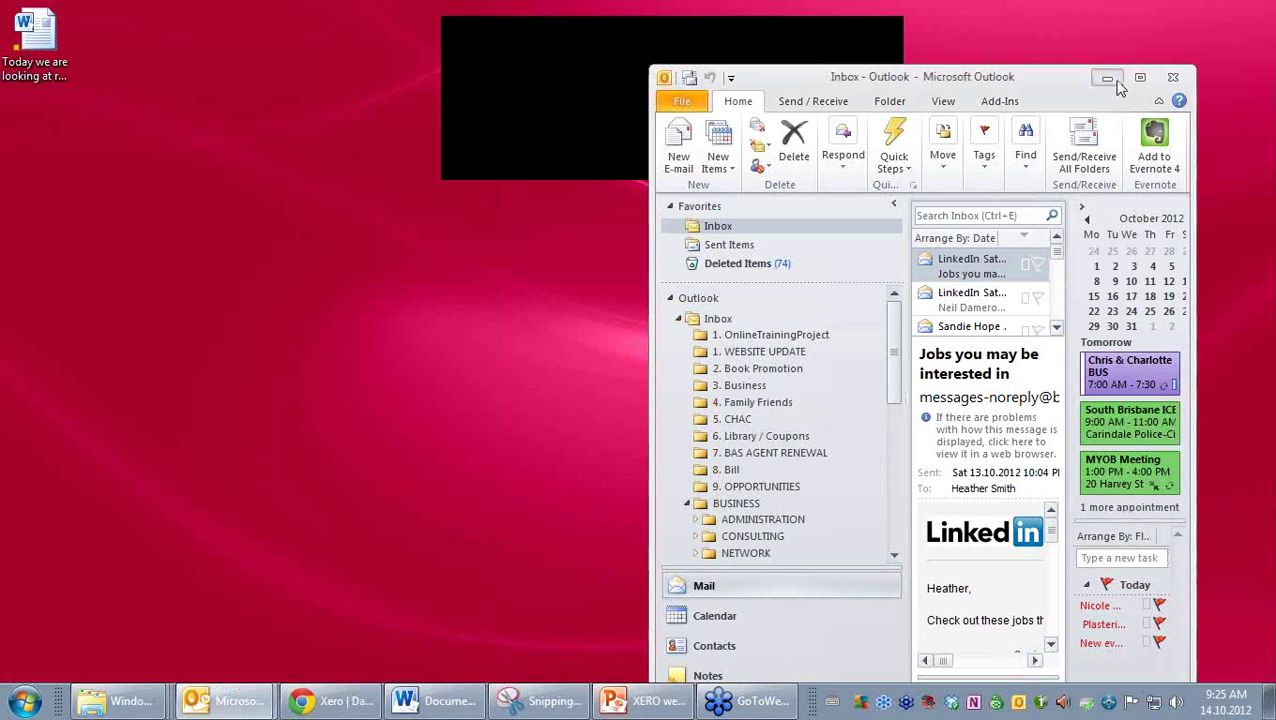
- Minimise Outlook, switch to the YouTube training video in Chrome and choose the 720p playback quality
left_click(1107, 77)
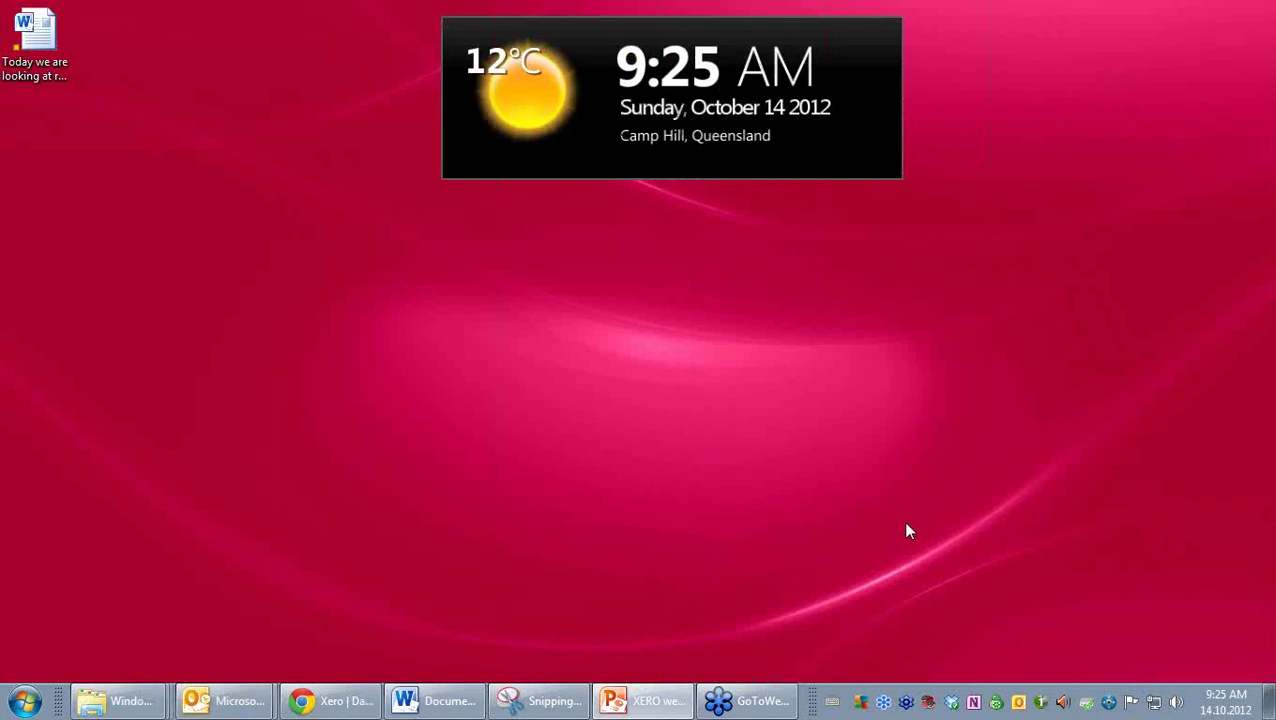
left_click(330, 701)
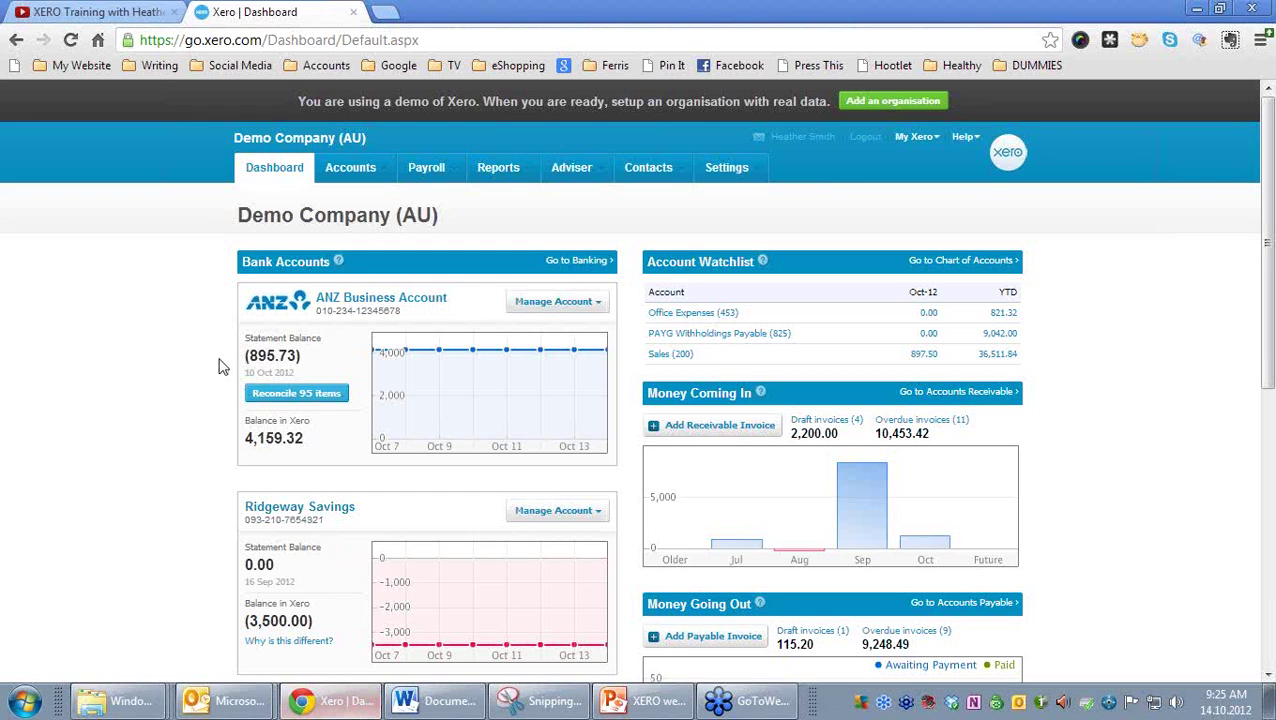
left_click(115, 10)
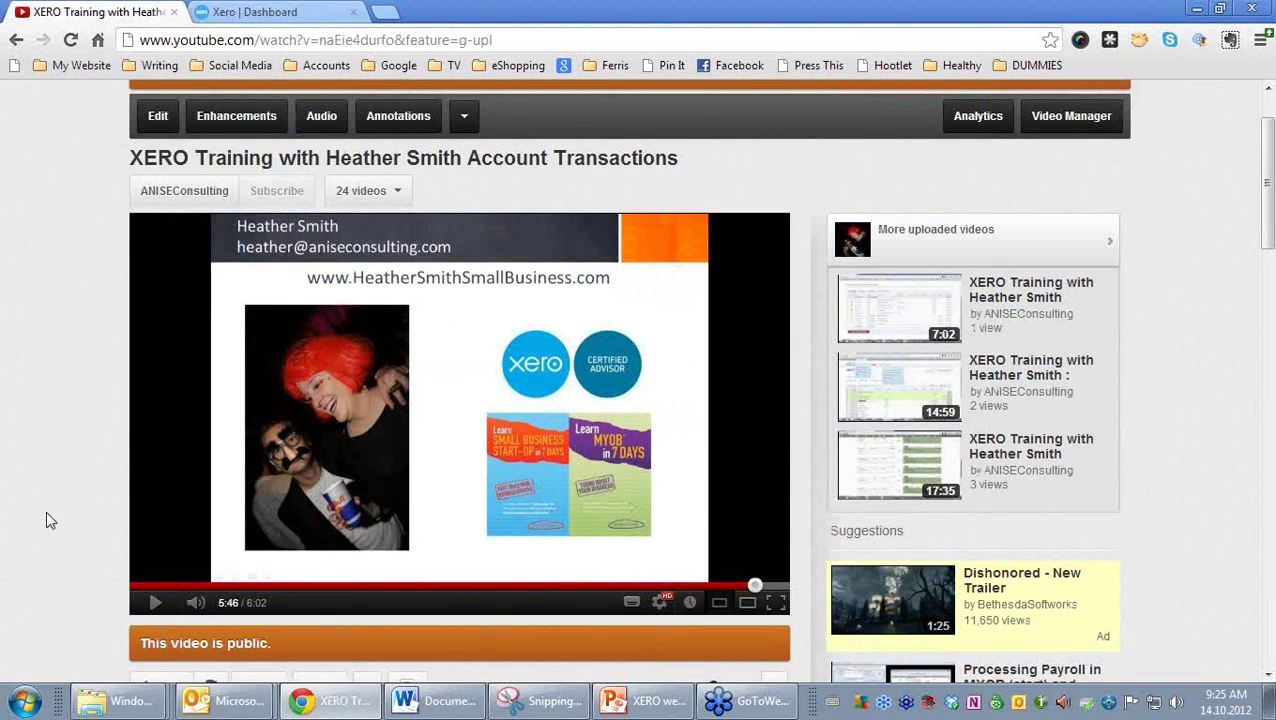
left_click(659, 604)
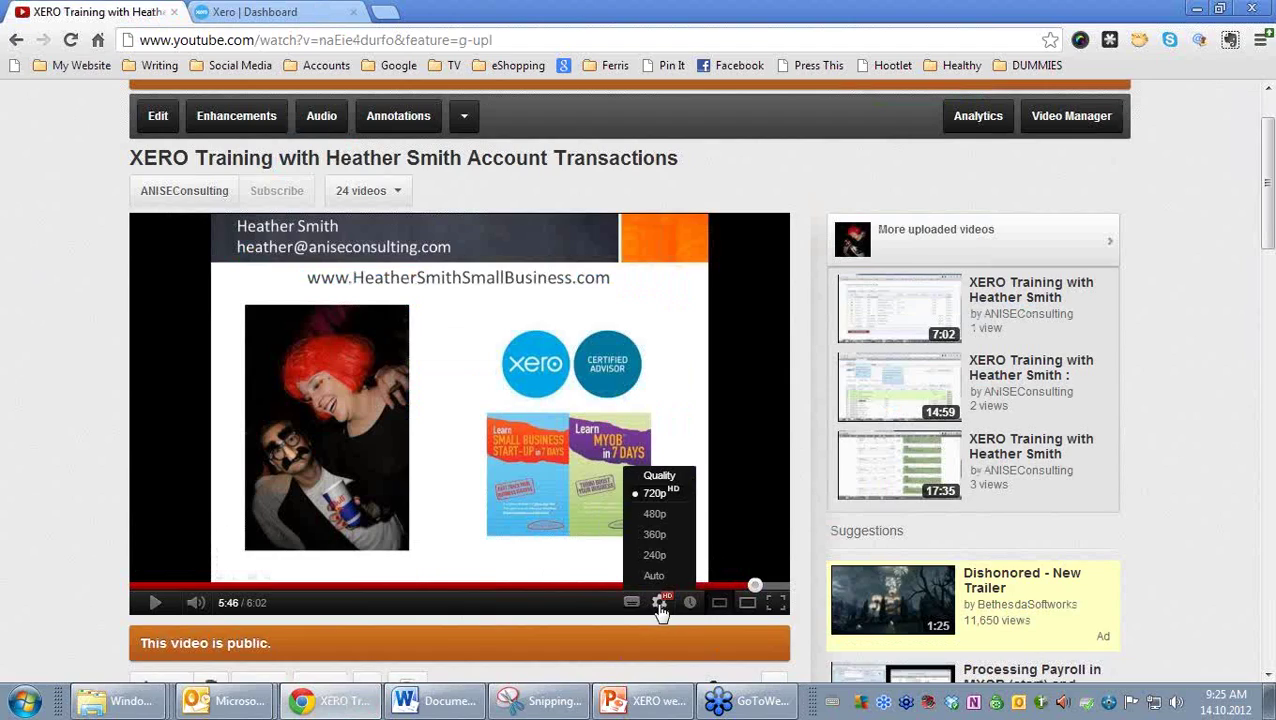
left_click(656, 494)
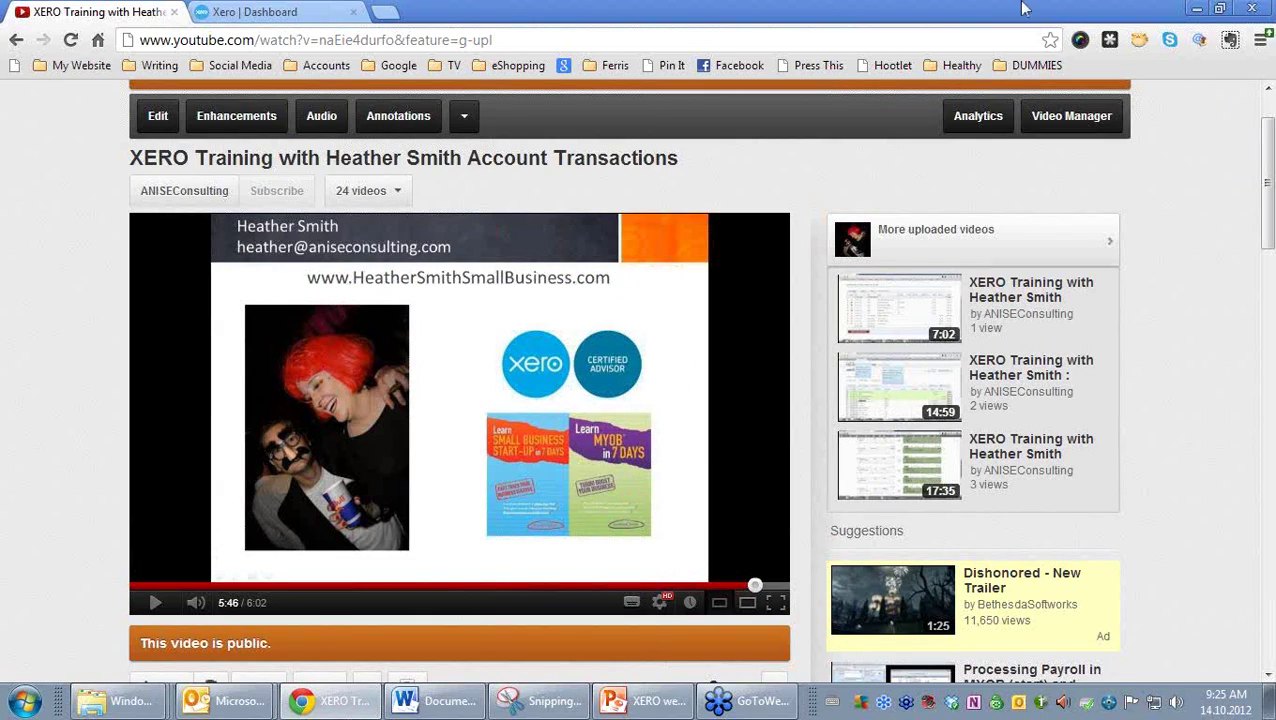
- Return to the Xero dashboard and circle the Expense Claims section as an on-screen annotation
left_click(1197, 9)
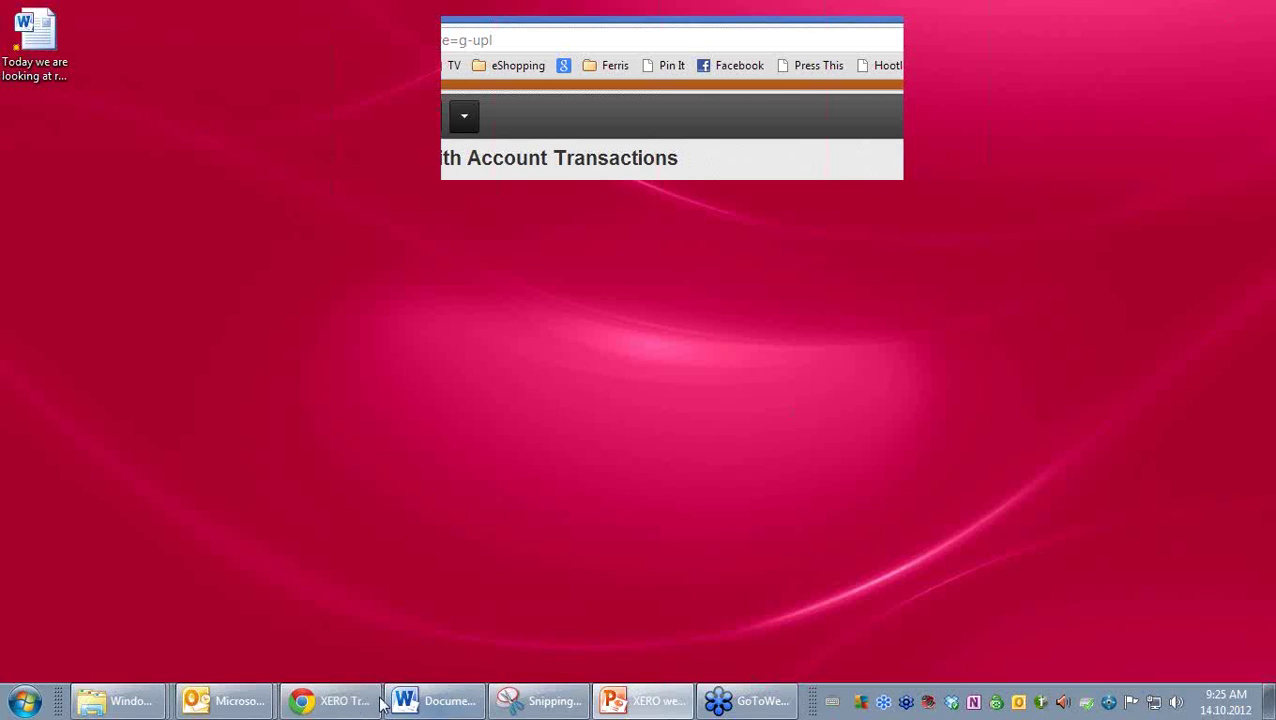
left_click(322, 705)
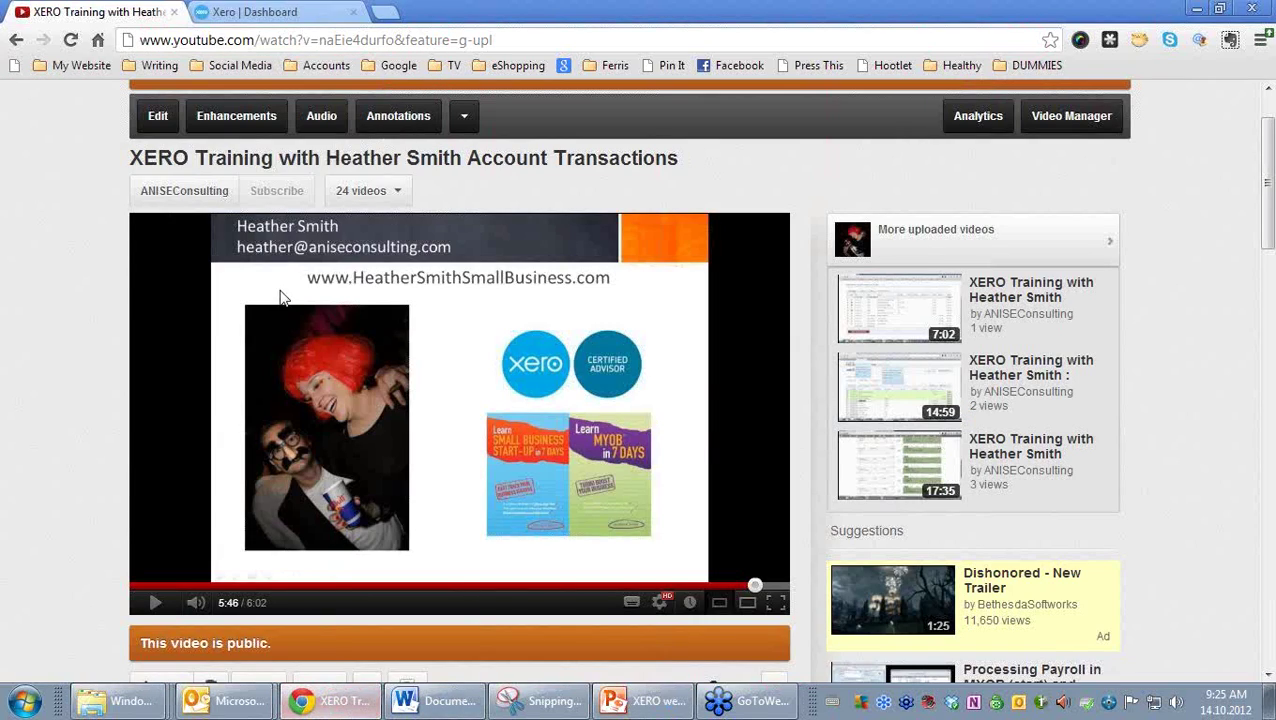
left_click(276, 11)
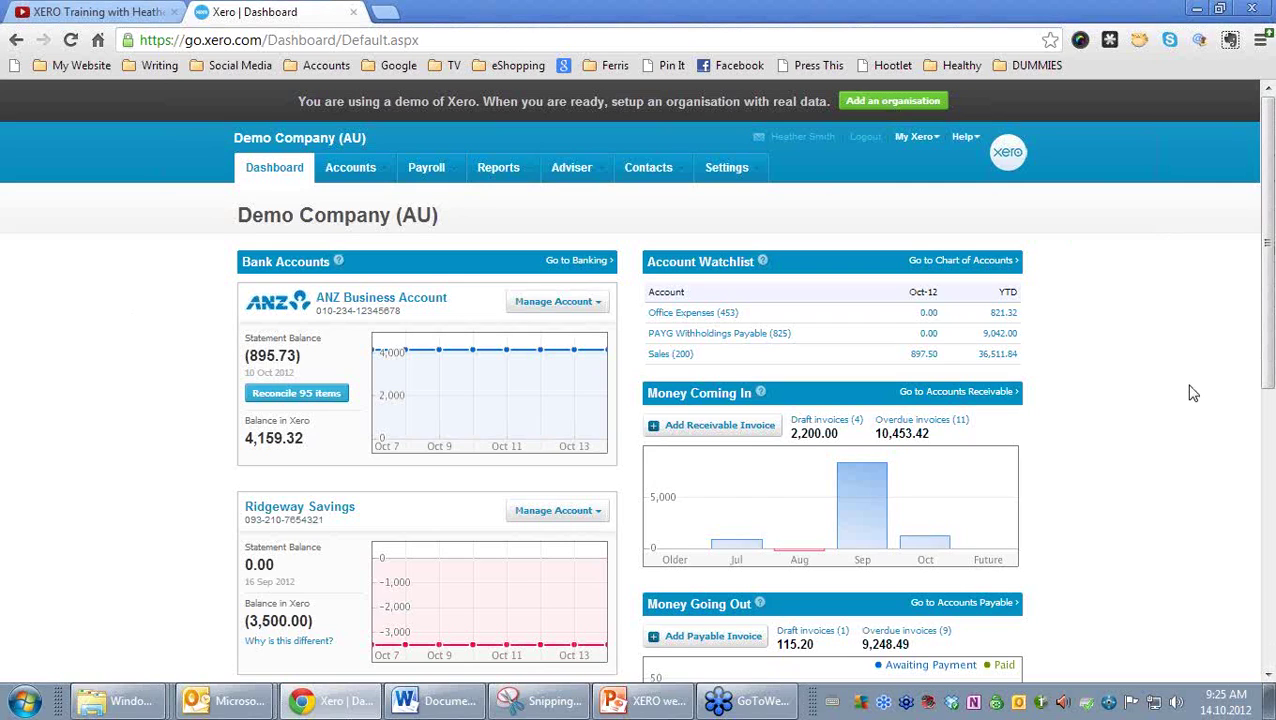
scroll(1192, 393, "down", 4)
scroll(1192, 393, "down", 1)
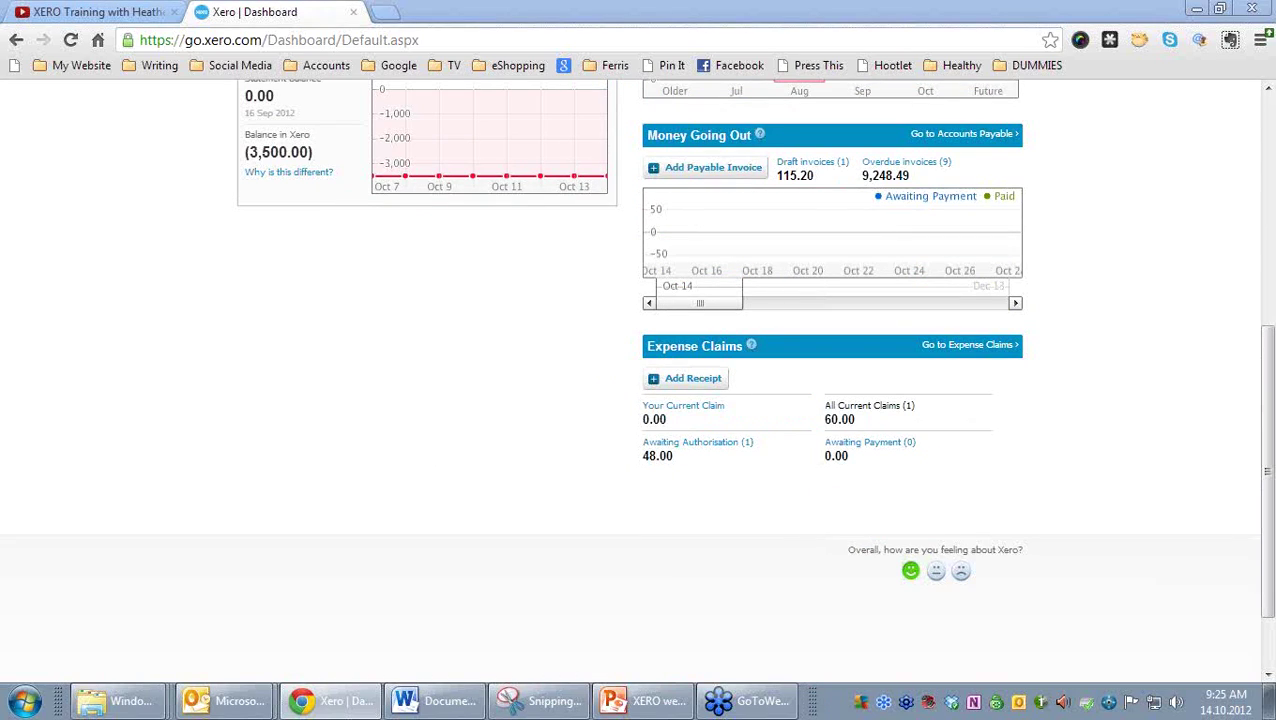
mouse_move(1135, 474)
left_mouse_down()
mouse_move(1088, 330)
mouse_move(603, 324)
mouse_move(592, 484)
mouse_move(1085, 513)
mouse_move(1133, 422)
left_mouse_up()
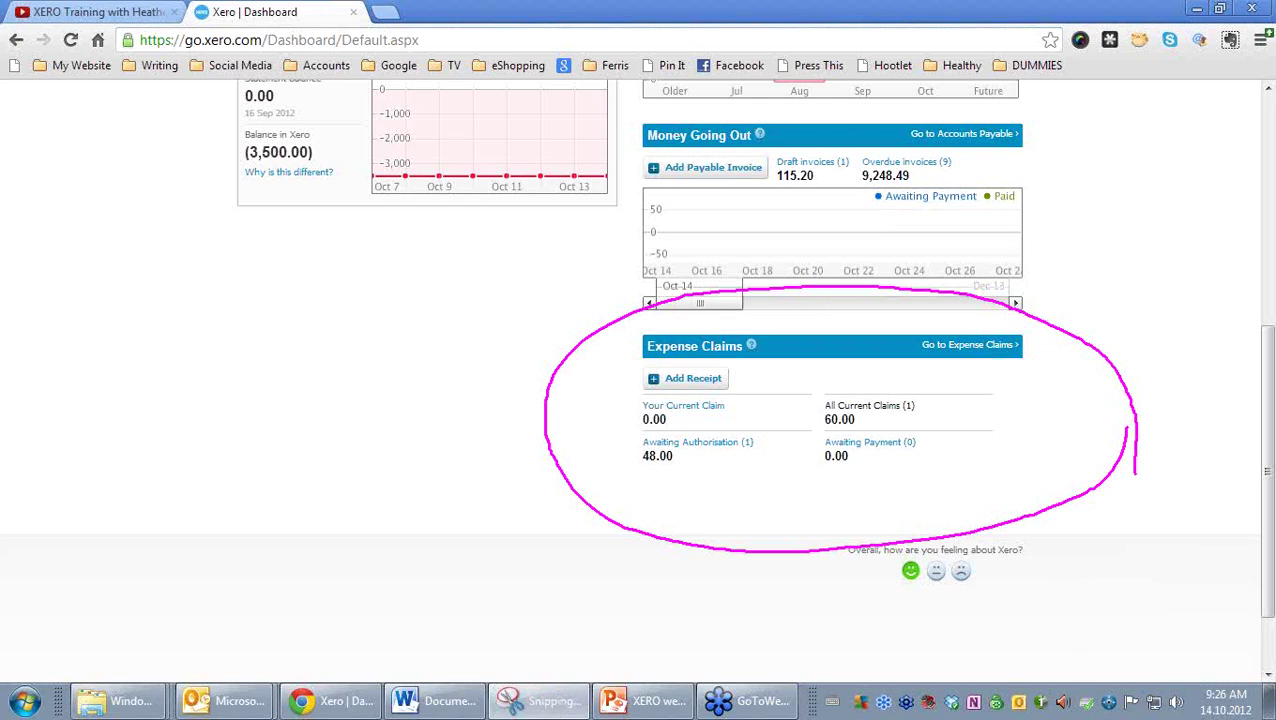
- Show the petrol station picture in Snipping Tool, reposition its window and dismiss it to return to Xero
left_click(540, 700)
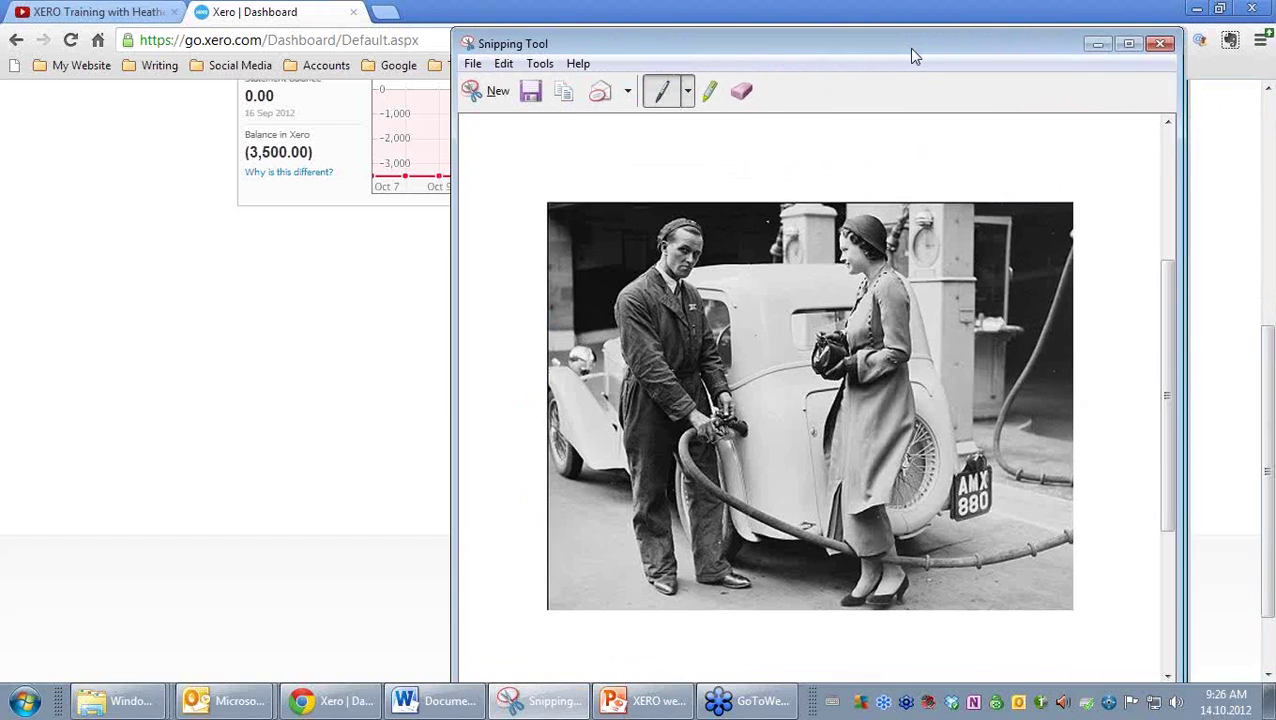
left_click_drag(908, 48, 692, 48)
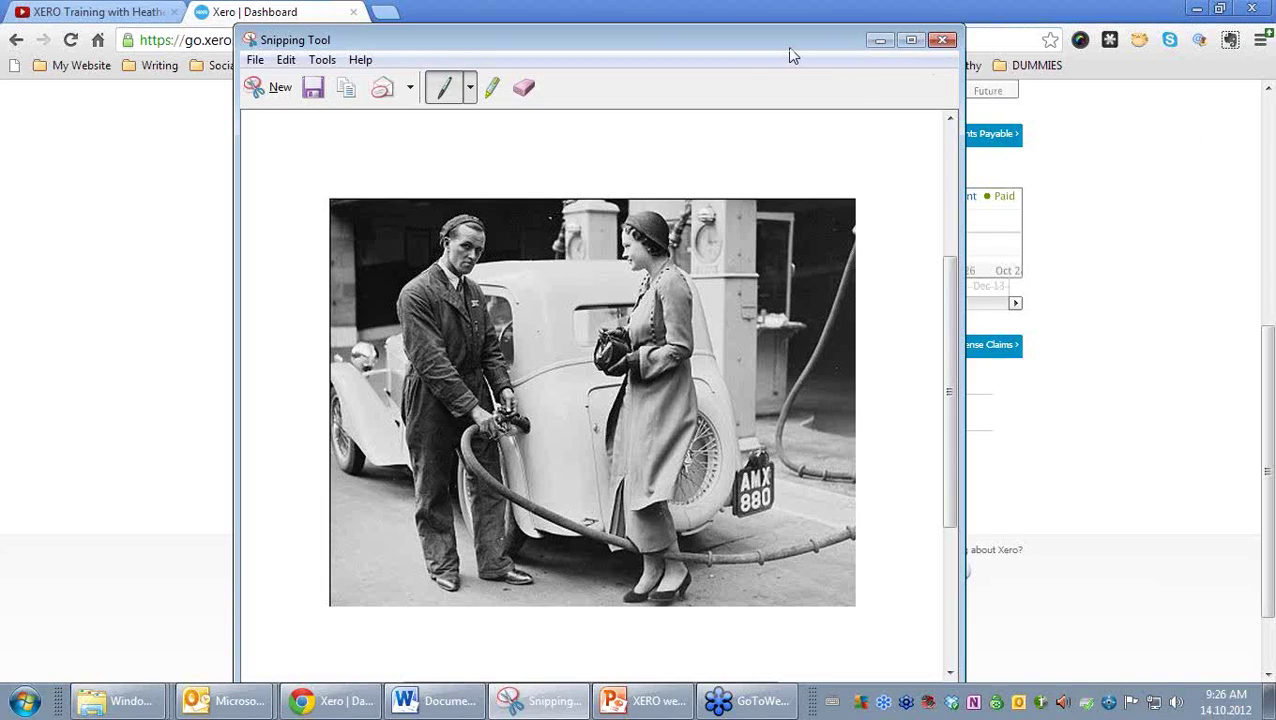
left_click_drag(788, 47, 1218, 265)
left_click(1223, 219)
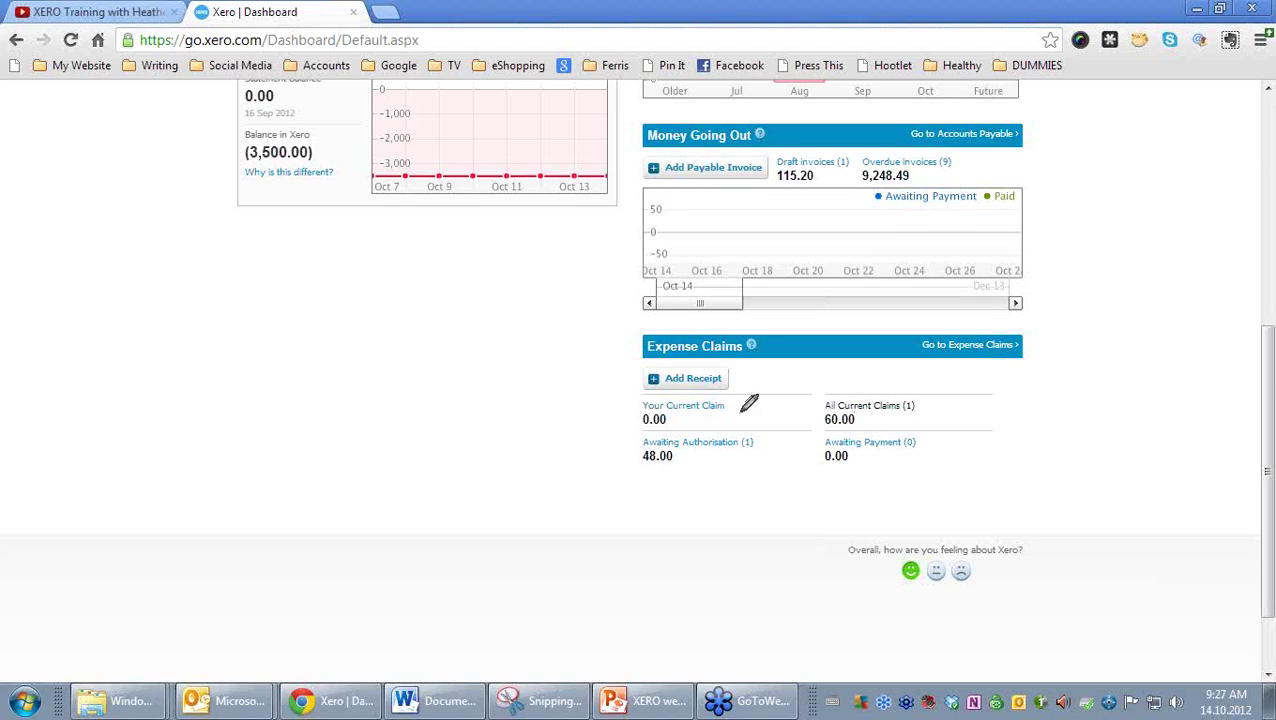
- Mark the Your Current Claim and All Current Claims figures with a double arrow and equals sign, and clear the annotations
left_click_drag(688, 418, 806, 418)
mouse_move(700, 412)
left_mouse_down()
mouse_move(676, 424)
mouse_move(757, 407)
left_mouse_up()
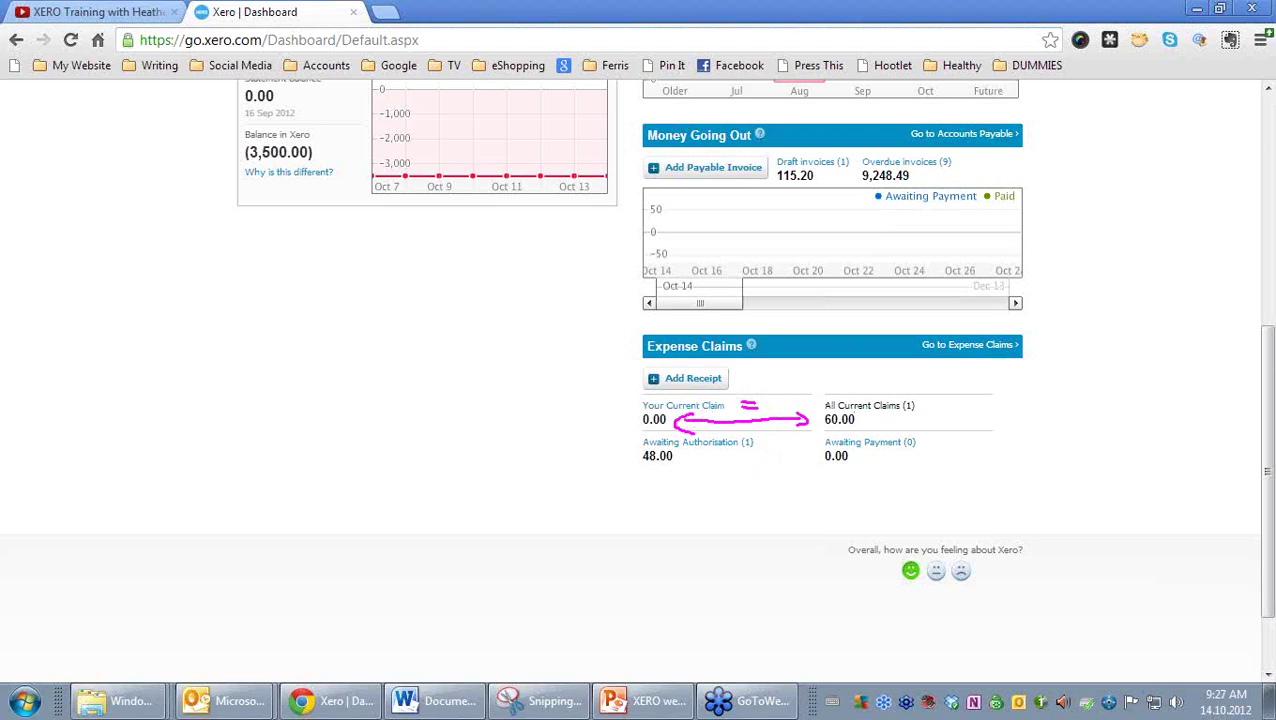
key("Escape")
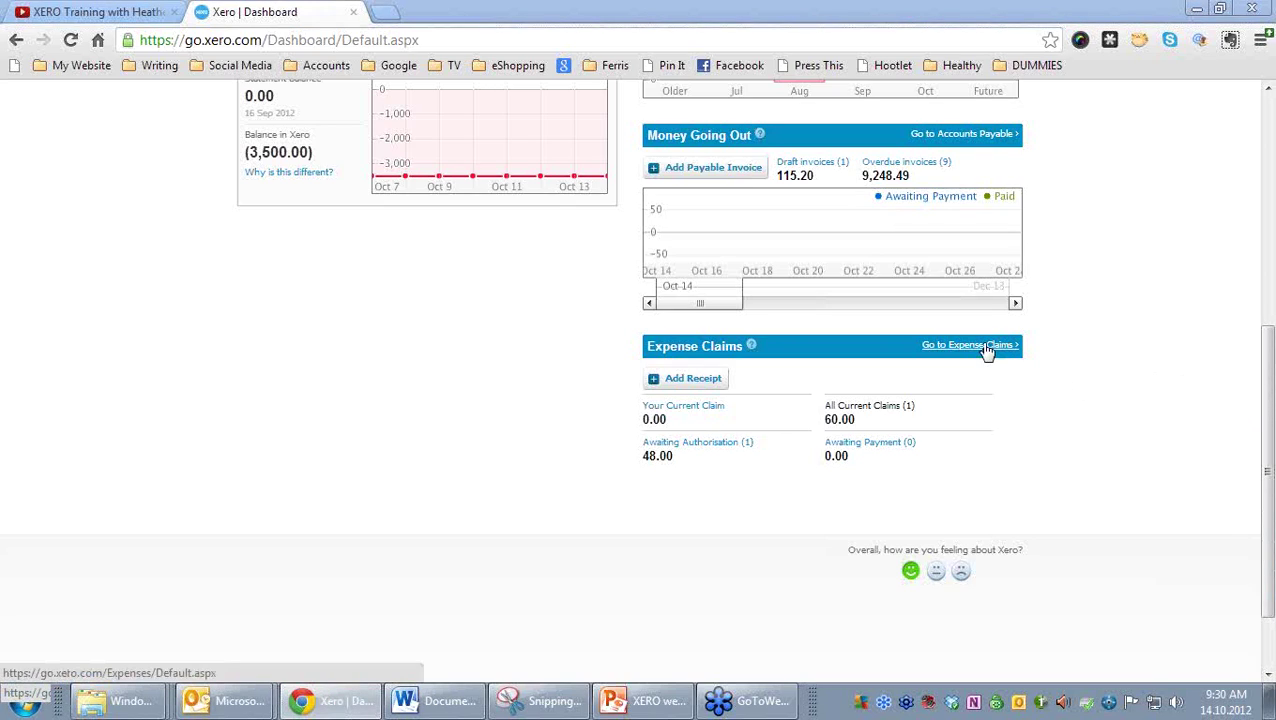
- Open the Expense Claims page from the dashboard and start a new receipt in the current claim
left_click(987, 347)
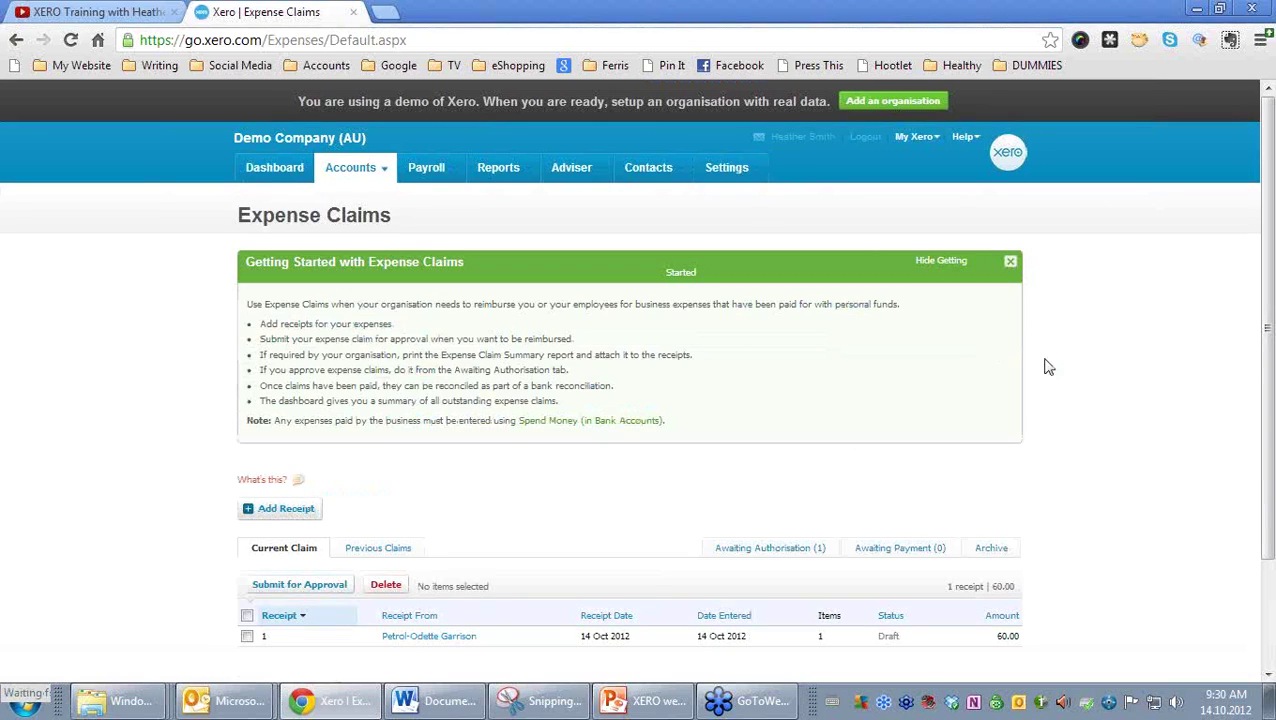
scroll(1088, 372, "down", 1)
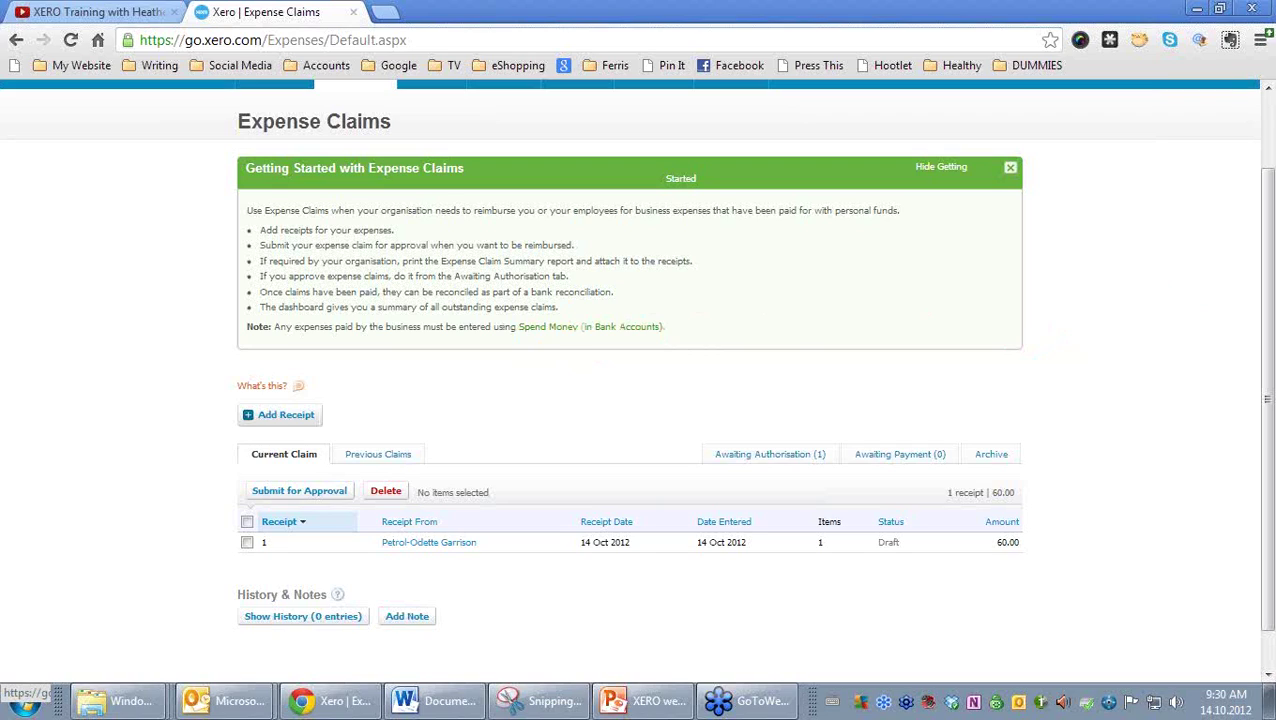
left_click(304, 420)
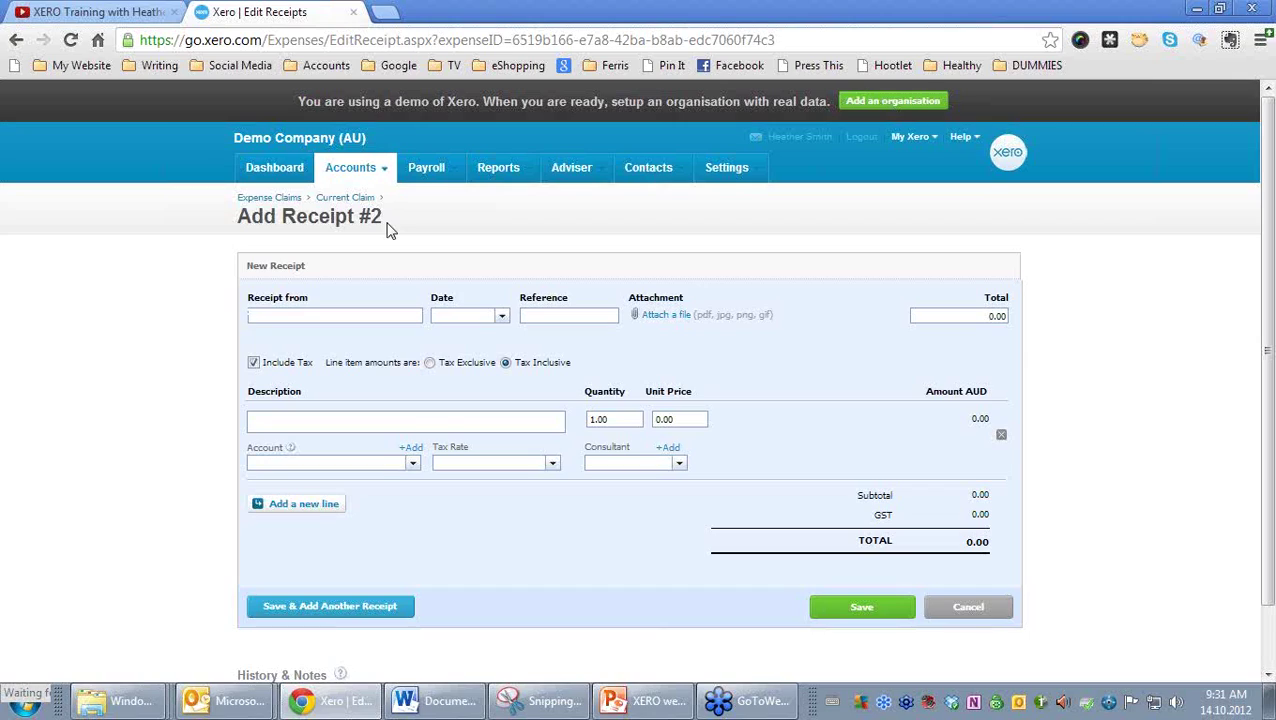
- Fill in the receipt header with Local Cafe as the source, date 7 Oct 2012, reference CASH and total 15.50
type("Local")
type(" C")
type("are")
left_click(502, 316)
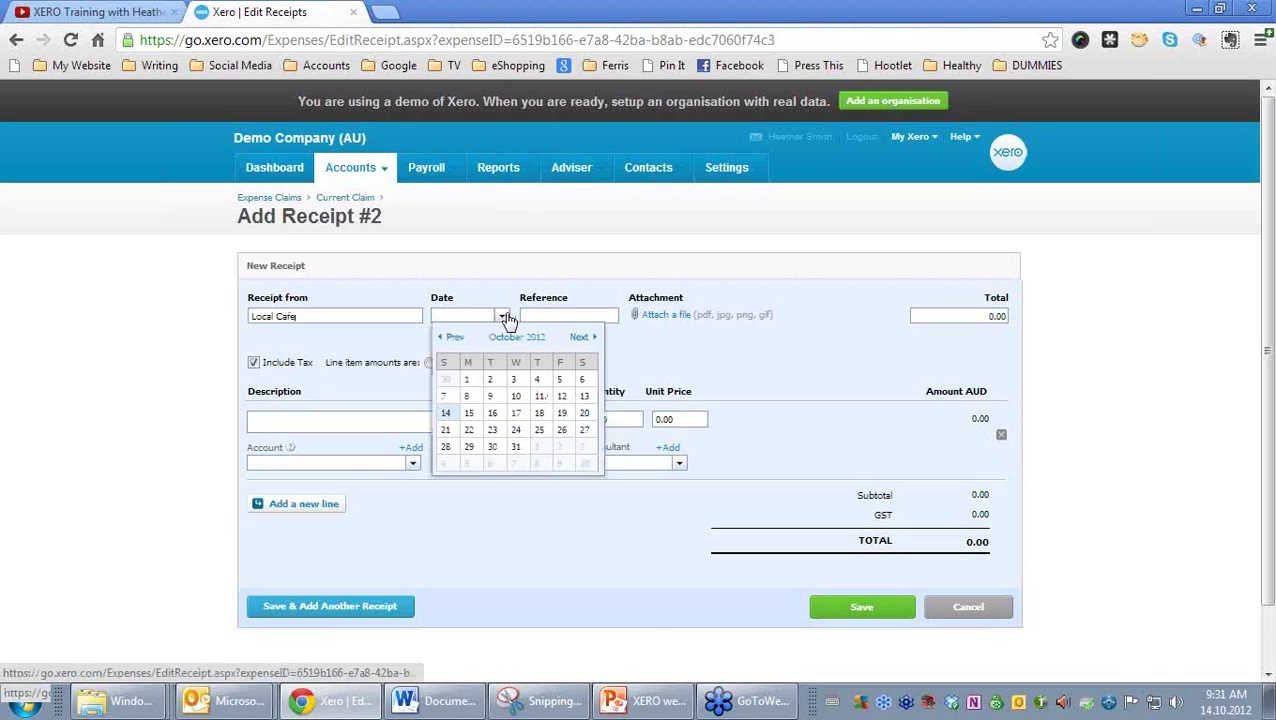
left_click(444, 396)
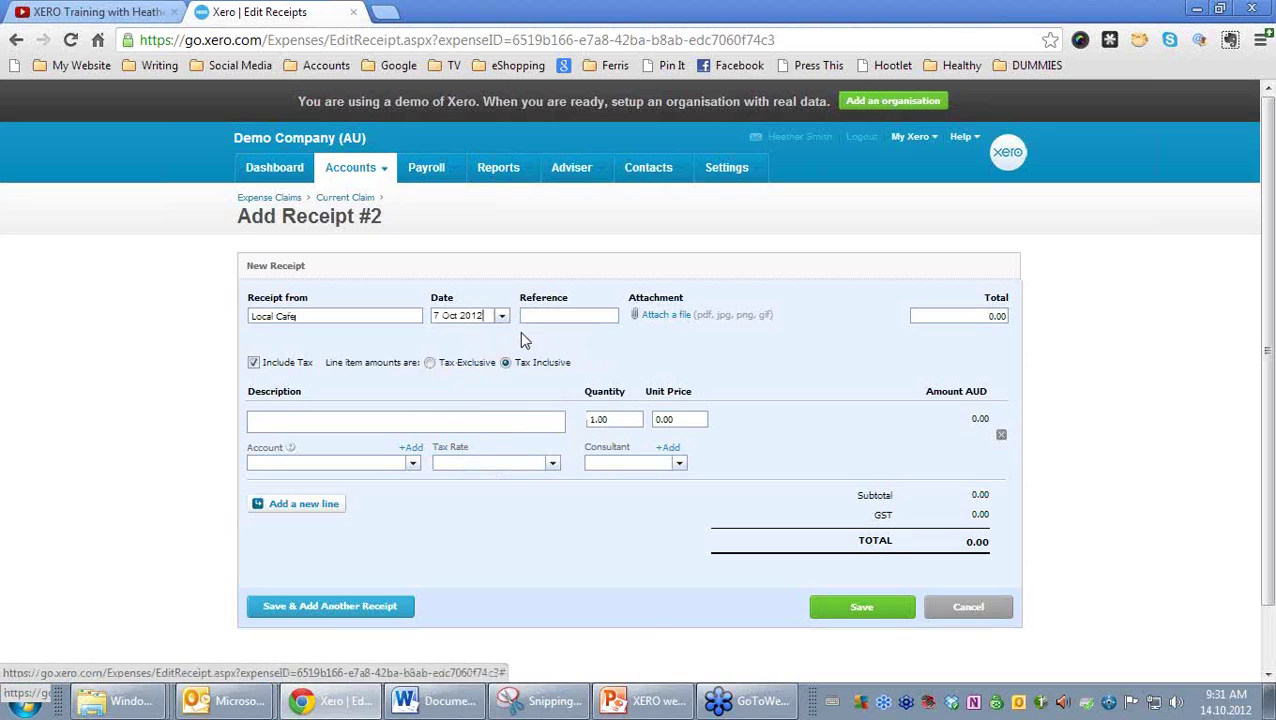
left_click(533, 316)
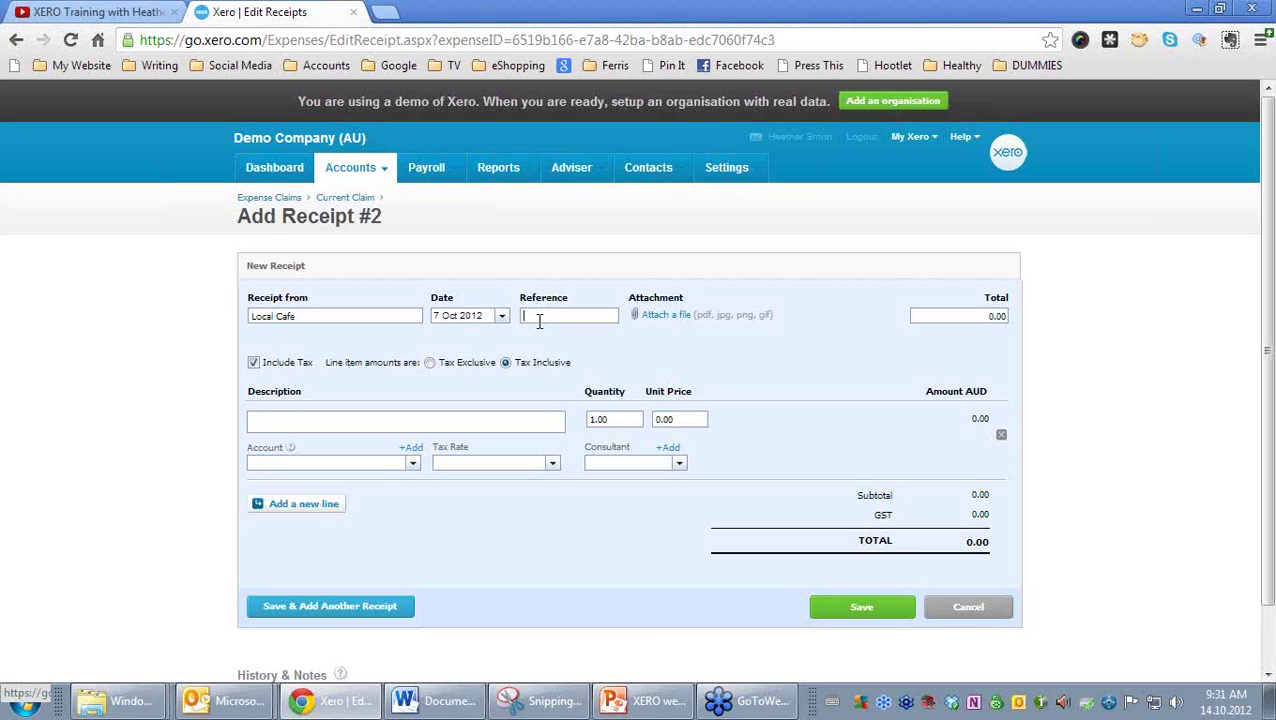
type("CASH")
key("Tab")
type("15")
type(".50")
- Describe the first receipt line as "Meeting with prospective client" and set its unit price to 15.50
type("Meeting, wit")
type("h prospectiv")
type("e clien")
type("t")
key("Tab")
key("Tab")
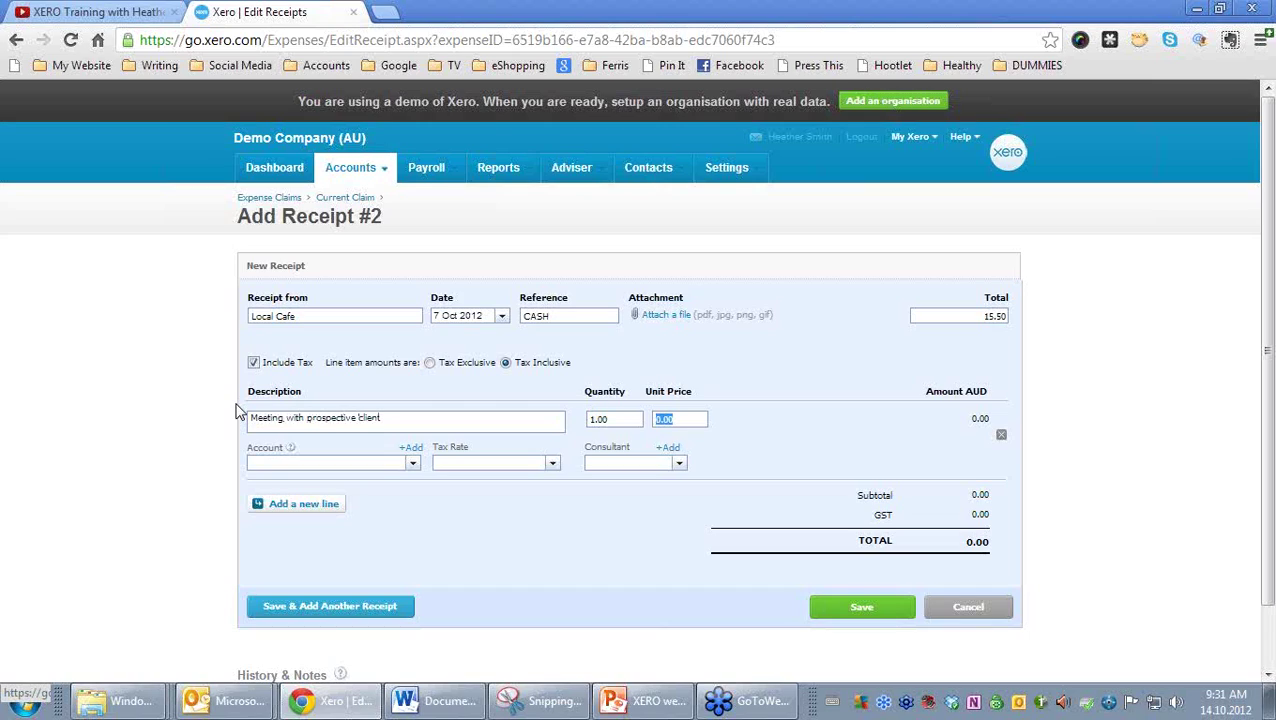
type("15.5")
key("Tab")
- Assign the meeting line to account 420 - Entertainment and to the second listed consultant
type("e")
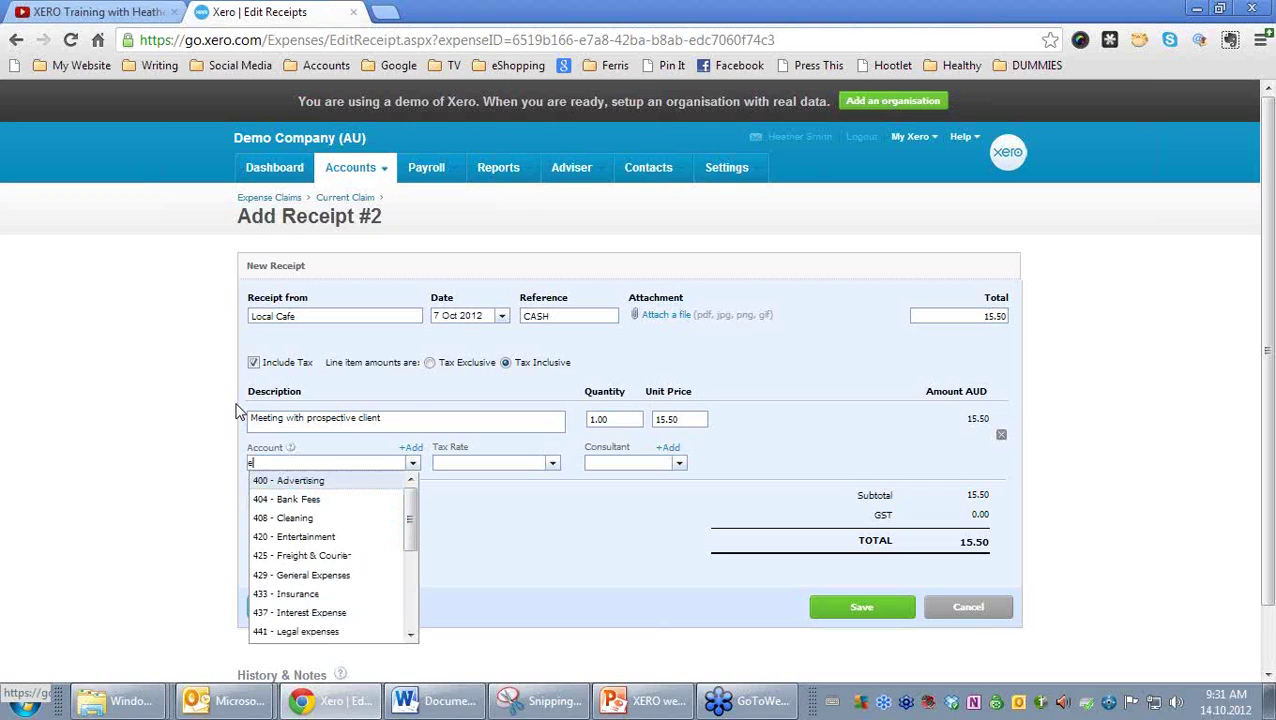
left_click(305, 477)
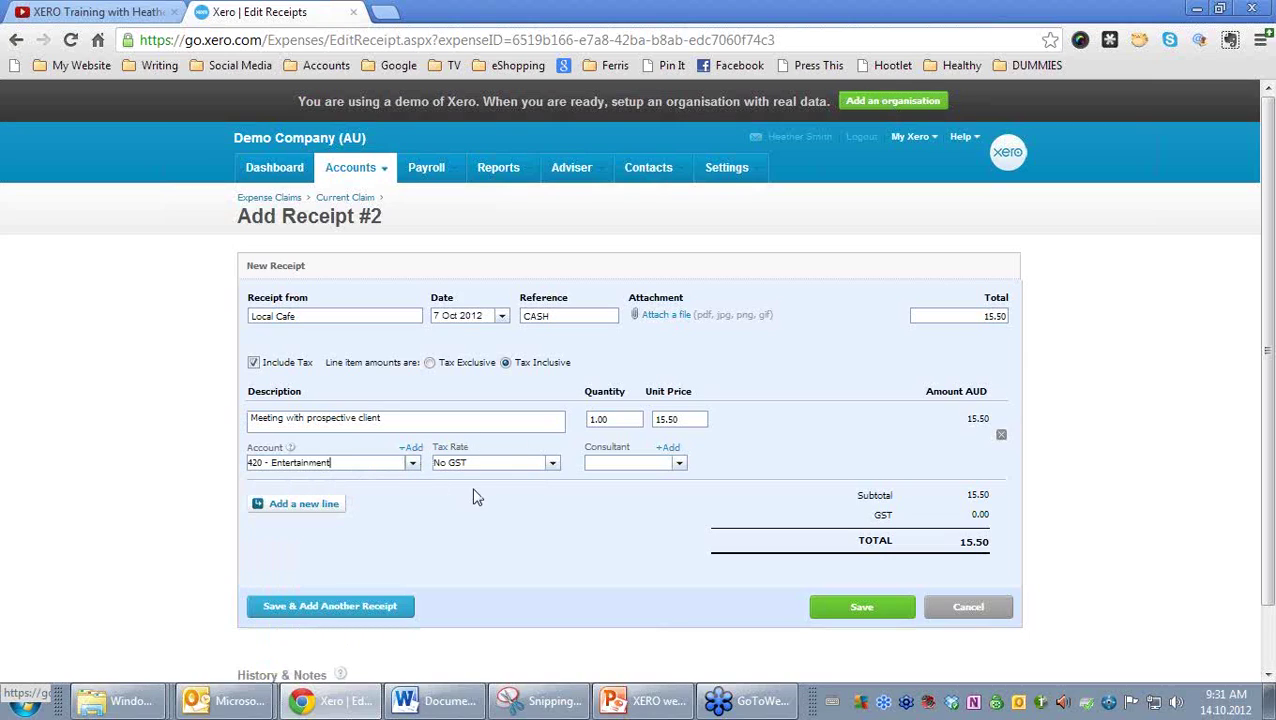
left_click(678, 465)
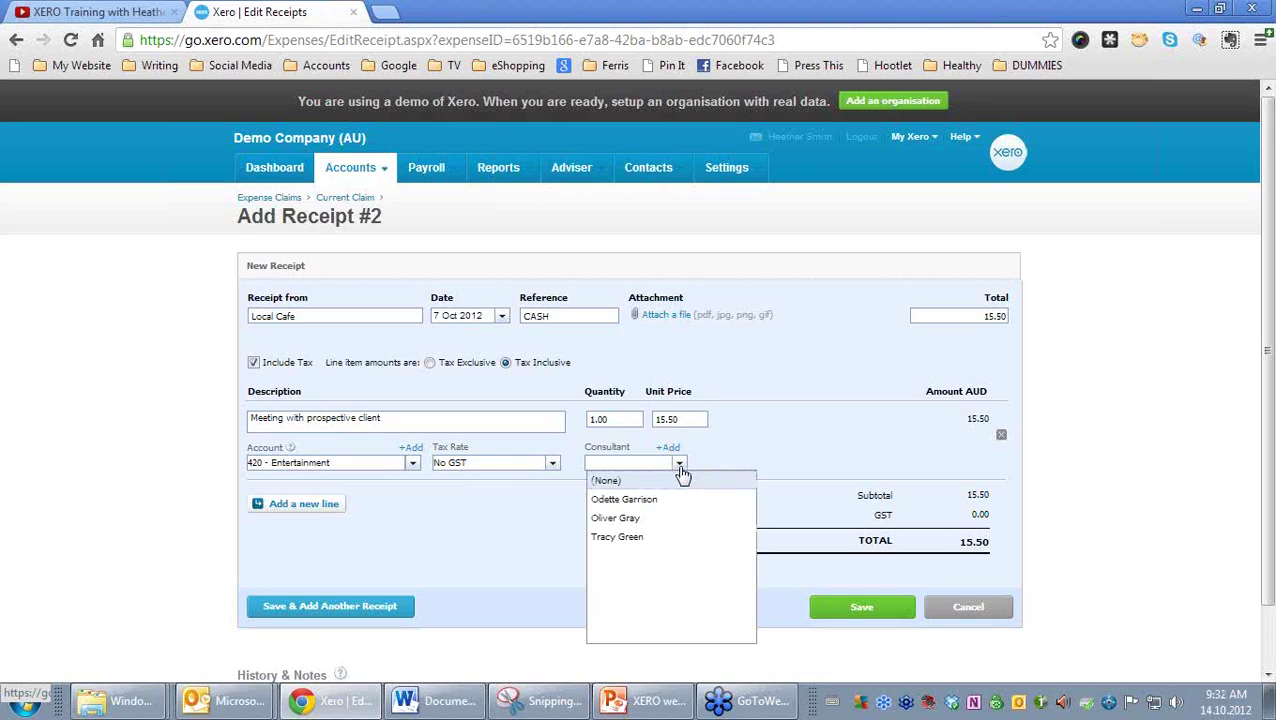
left_click(645, 522)
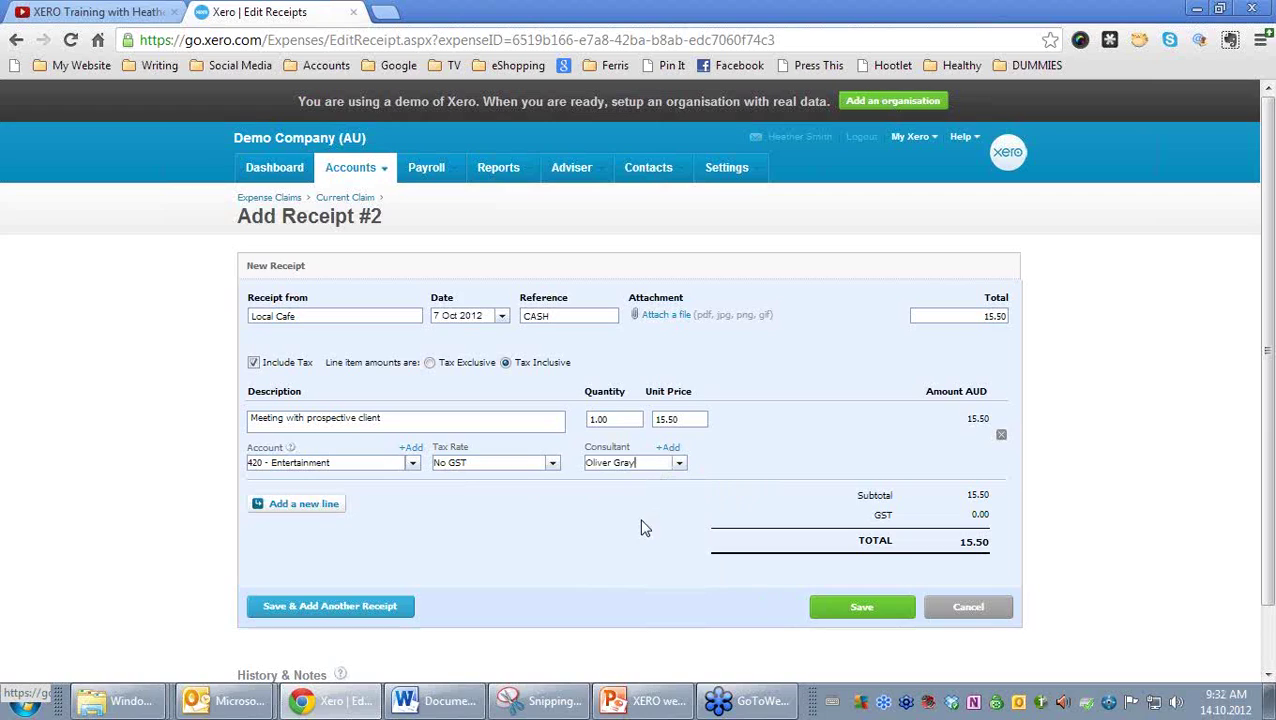
- Add a second receipt line described as "Newspaper" with a unit price of 2.00
left_click(334, 508)
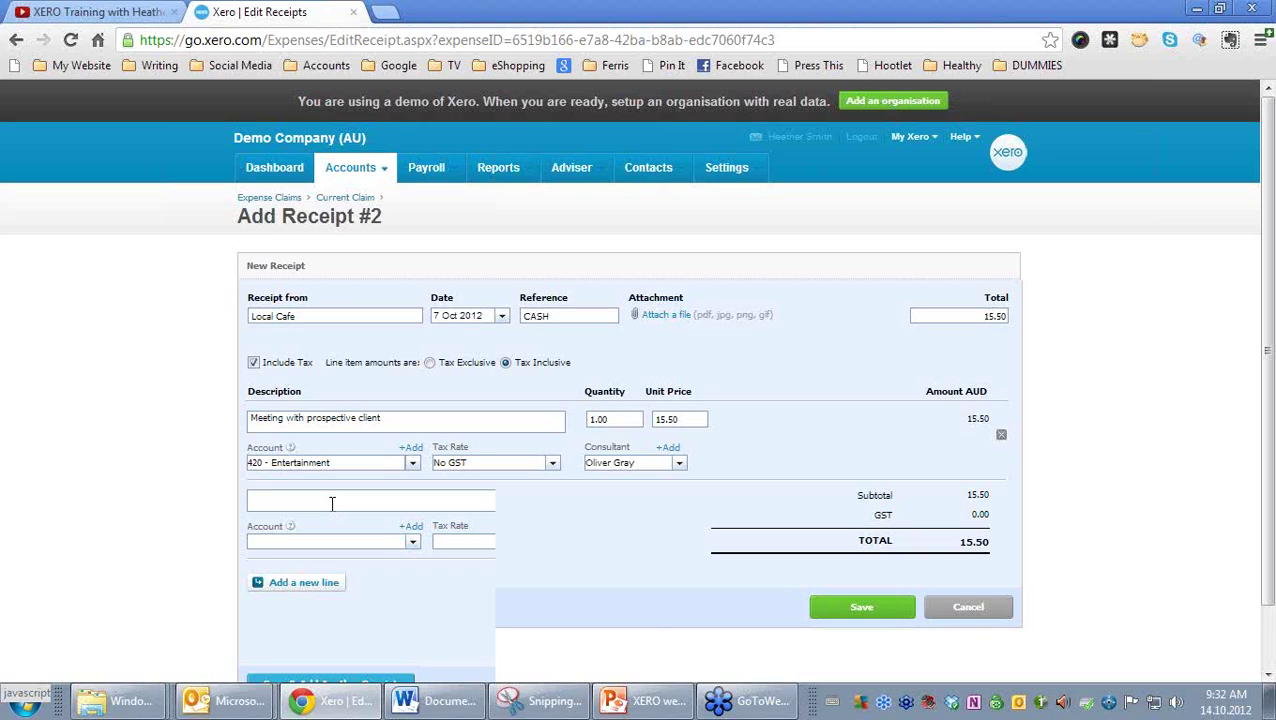
type("News")
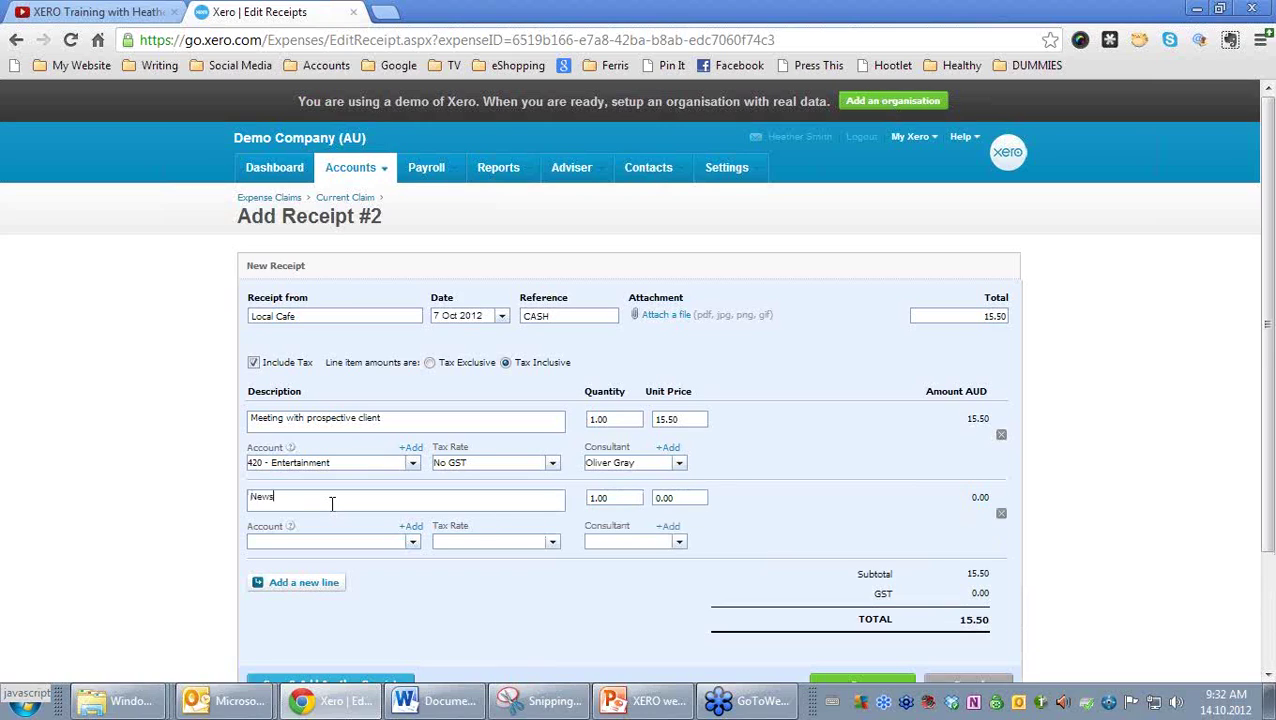
type("paper")
key("Tab")
key("Tab")
type("2")
key("Tab")
- Assign the newspaper line to account 429 - General Expenses and to the same consultant as the meeting line
type("b")
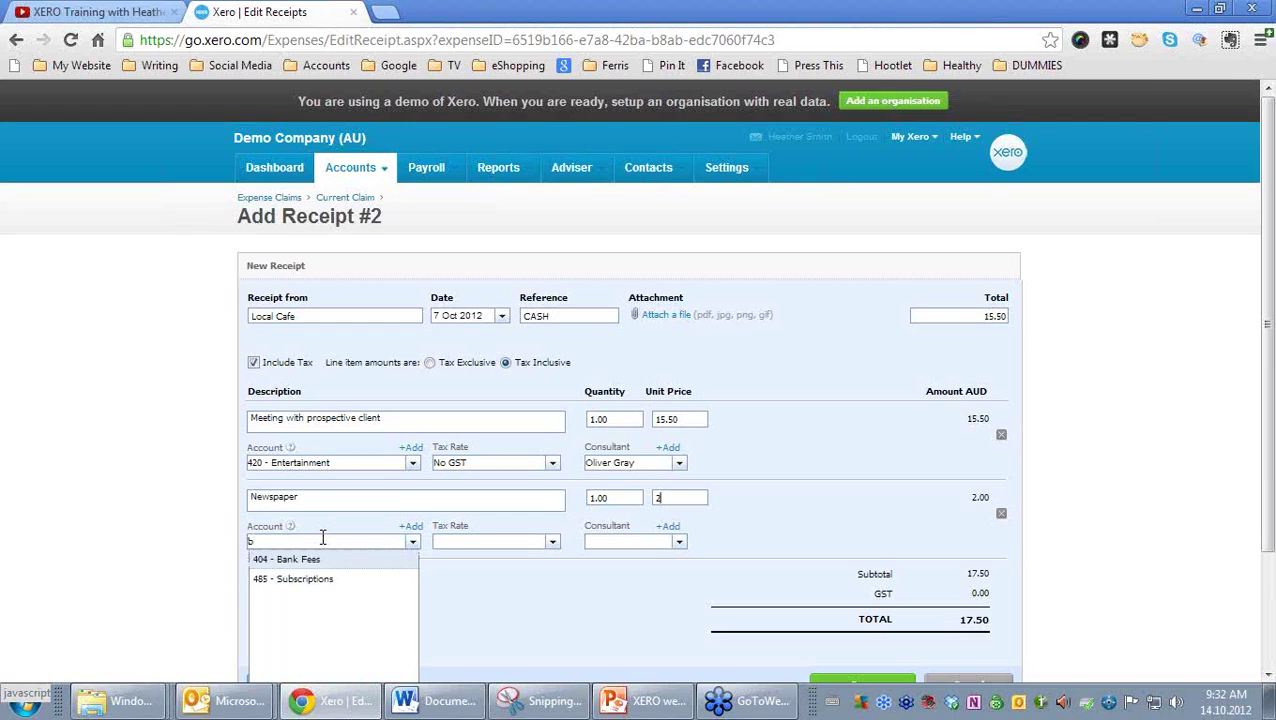
key("BackSpace")
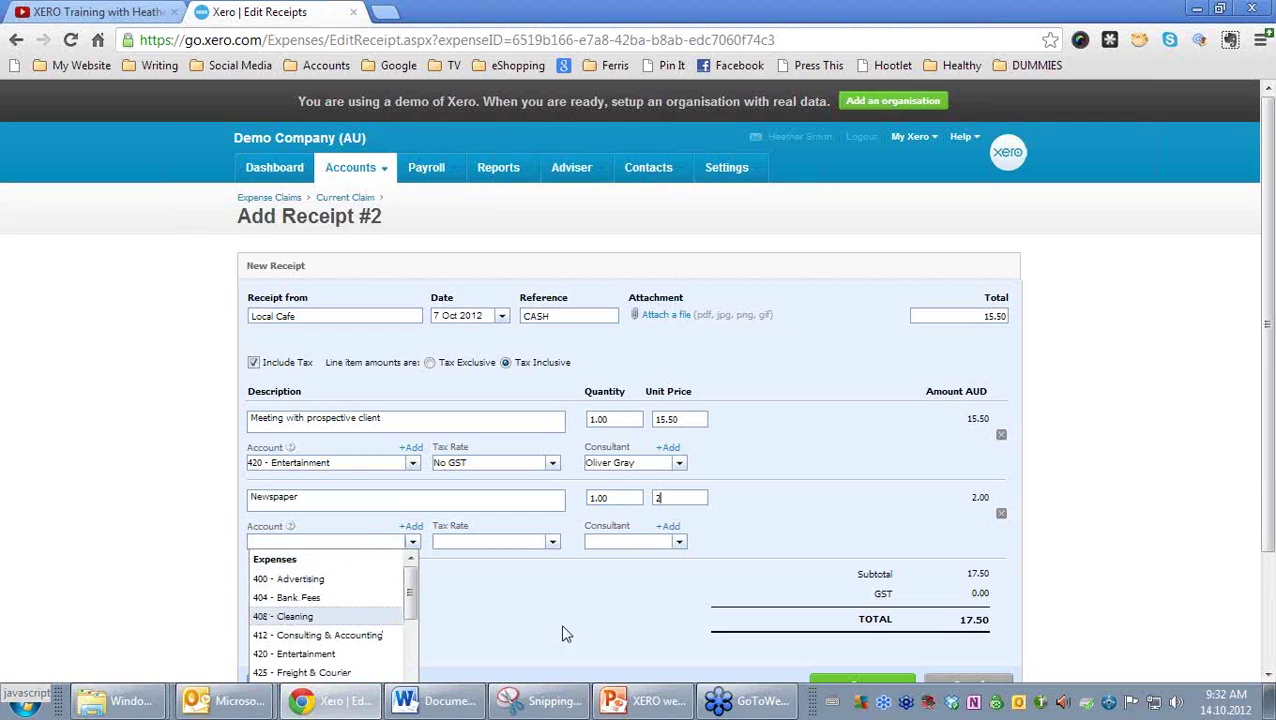
scroll(562, 633, "down", 3)
left_click_drag(409, 458, 414, 490)
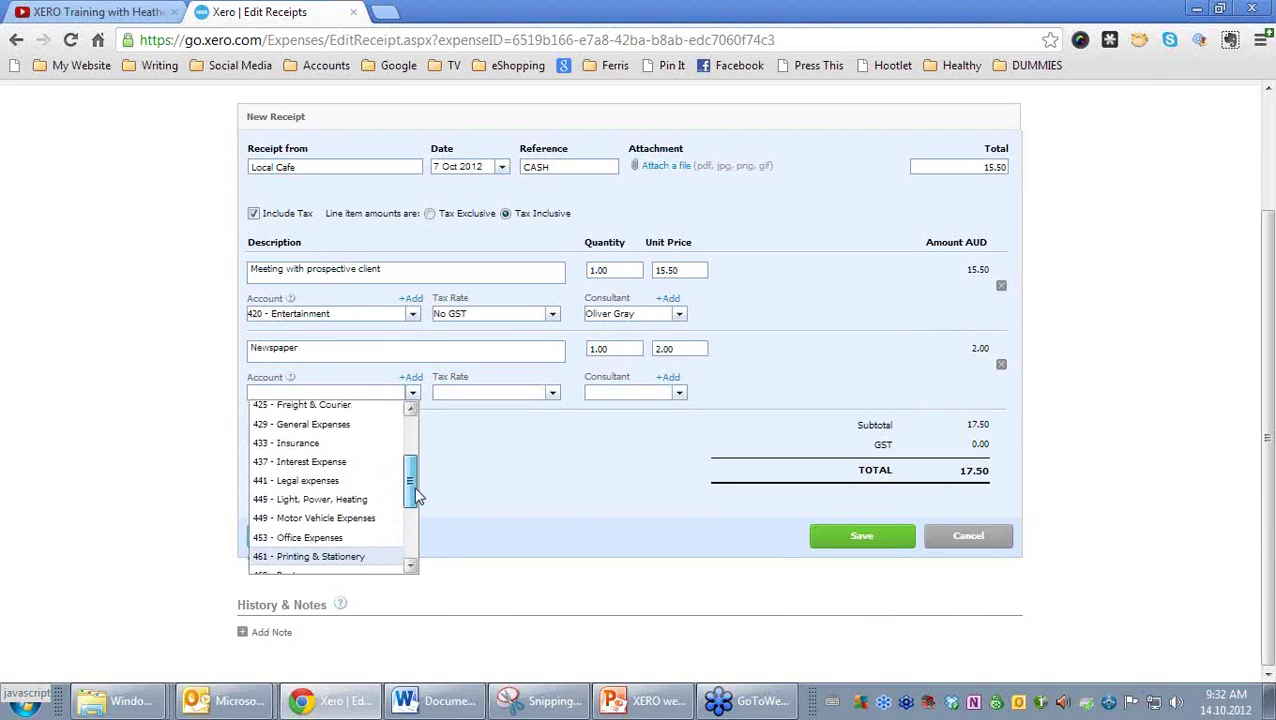
left_click(347, 426)
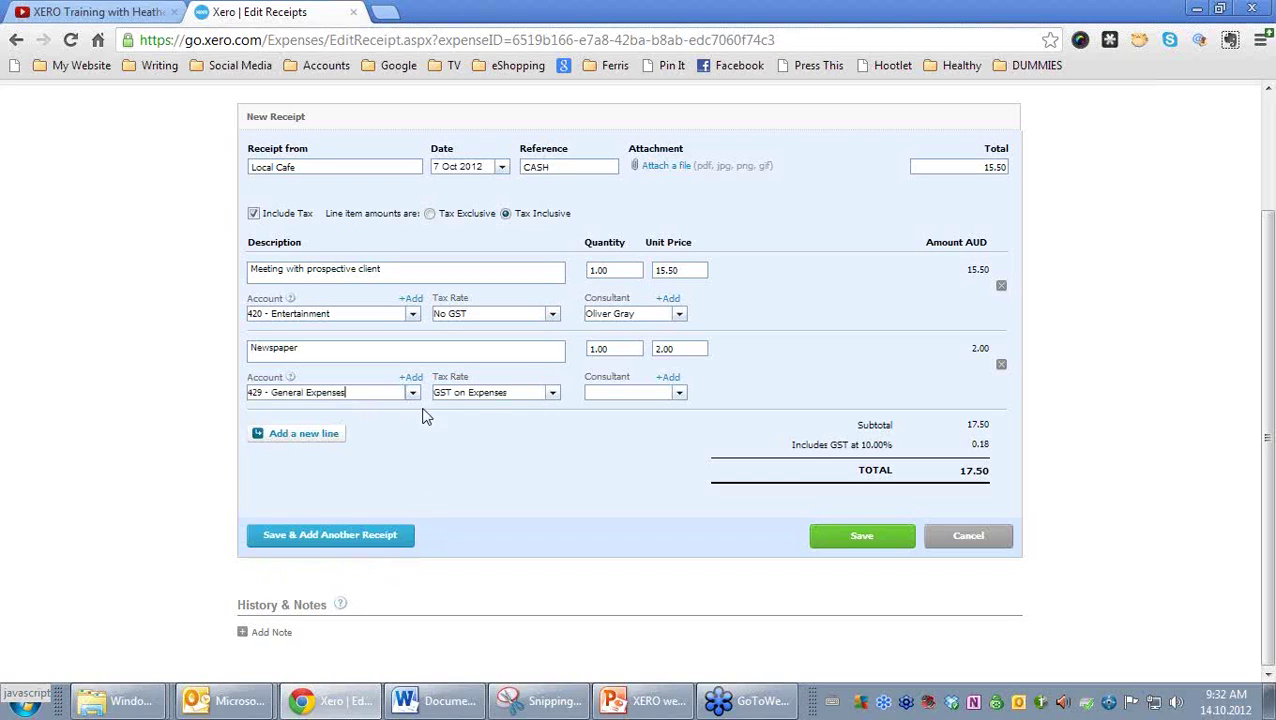
left_click(679, 396)
left_click(641, 450)
- Set the meeting line's unit price to 13.50, and highlight the receipt total, line amounts and calculated total for comparison
left_click(659, 271)
key("Tab")
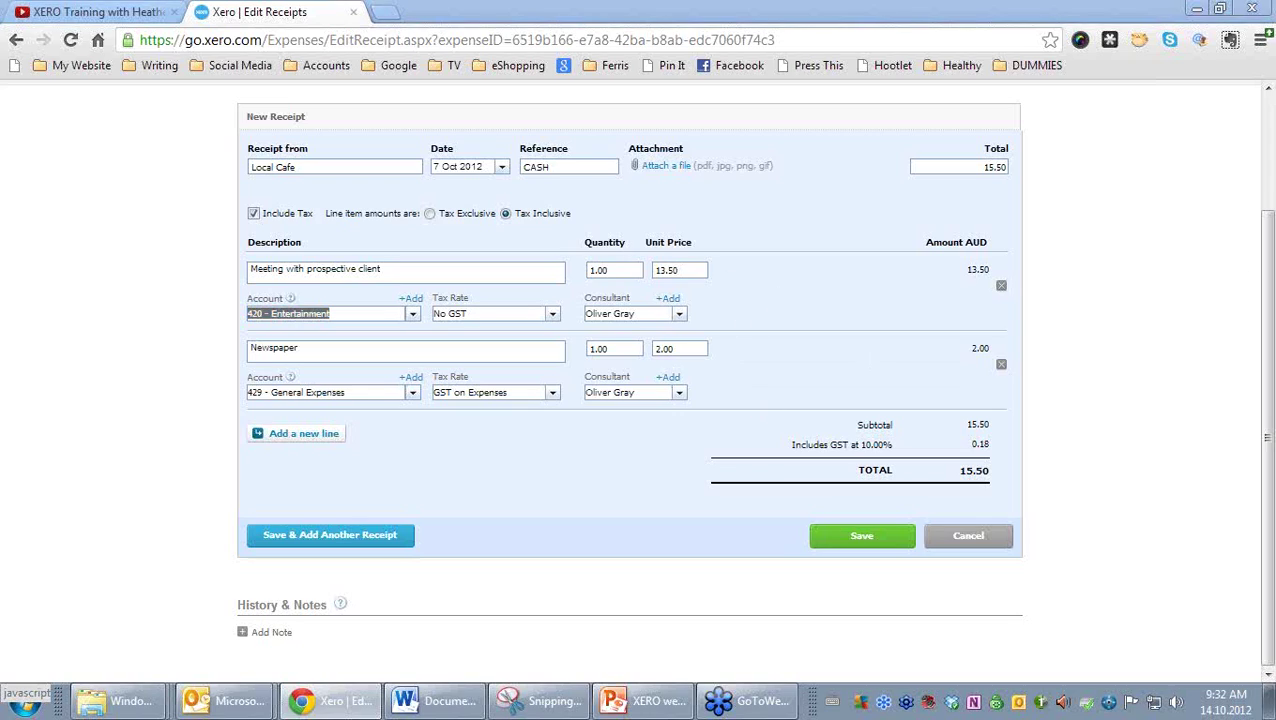
mouse_move(1031, 162)
left_mouse_down()
mouse_move(960, 110)
mouse_move(1042, 160)
left_mouse_up()
mouse_move(1002, 234)
left_mouse_down()
mouse_move(930, 256)
mouse_move(998, 410)
mouse_move(1028, 248)
left_mouse_up()
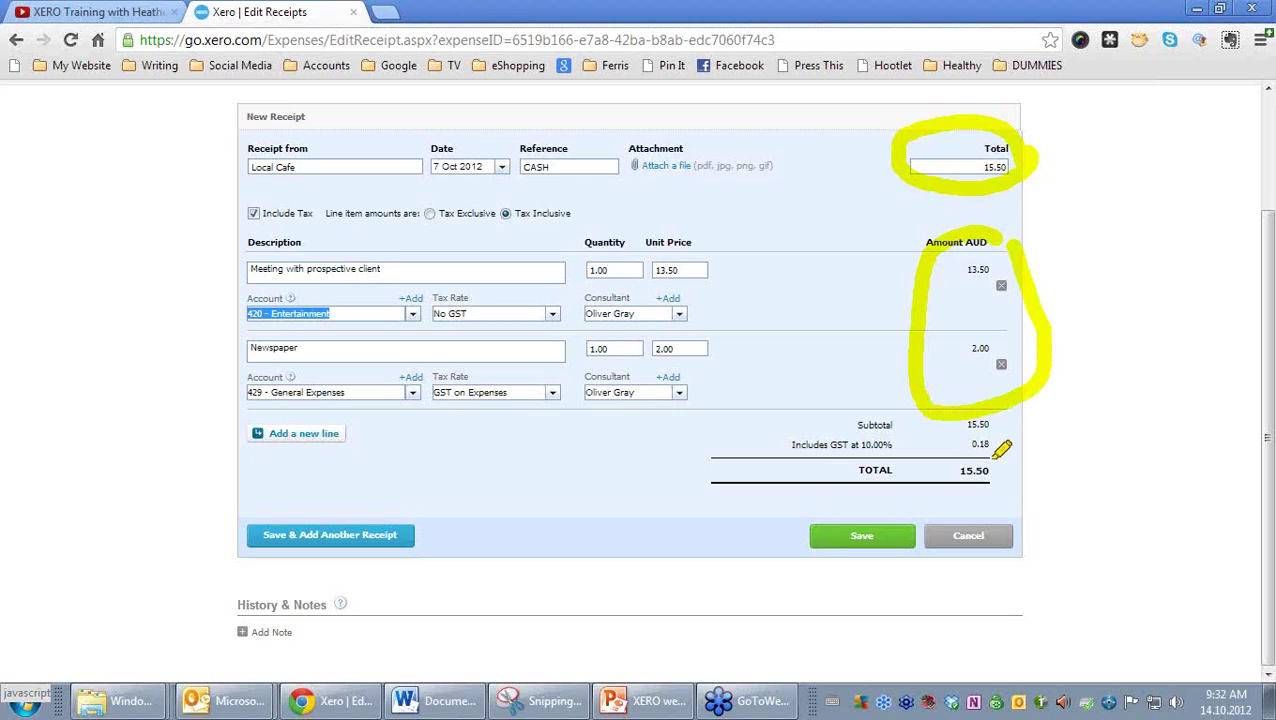
mouse_move(990, 447)
left_mouse_down()
mouse_move(1010, 478)
mouse_move(998, 452)
left_mouse_up()
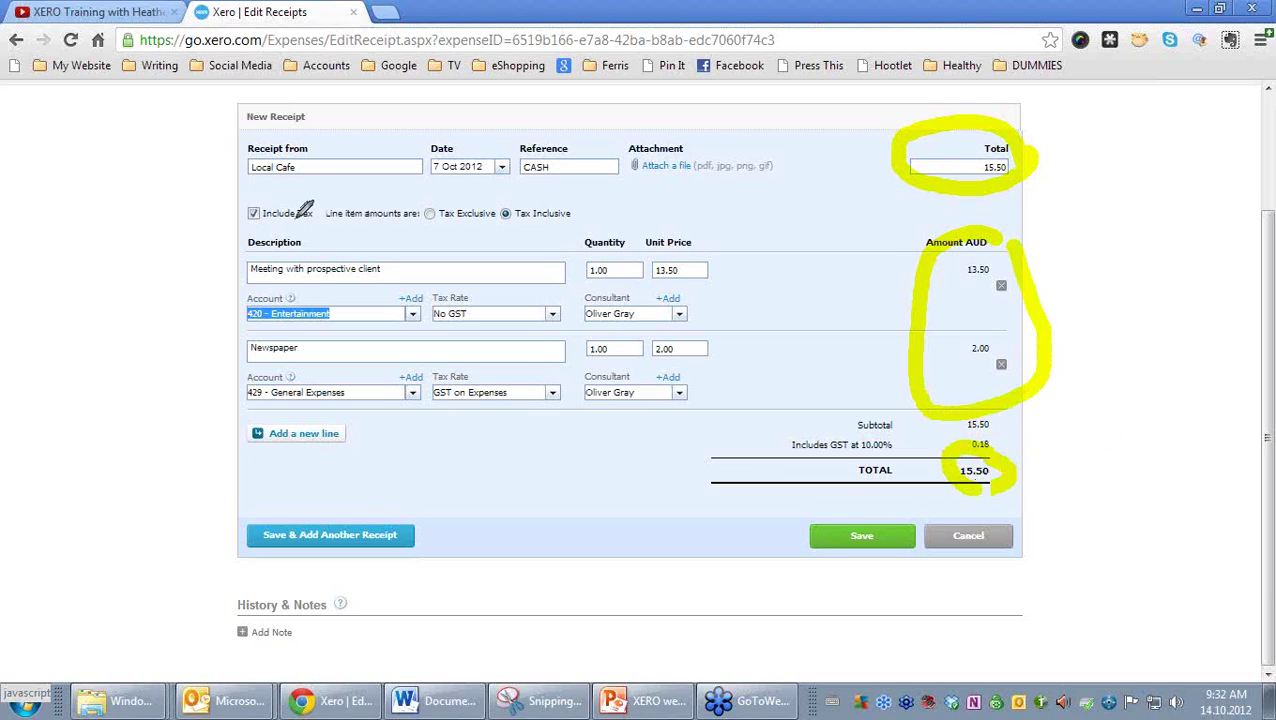
- Circle the Include Tax option for emphasis and save the Local Cafe receipt
left_click_drag(310, 200, 318, 197)
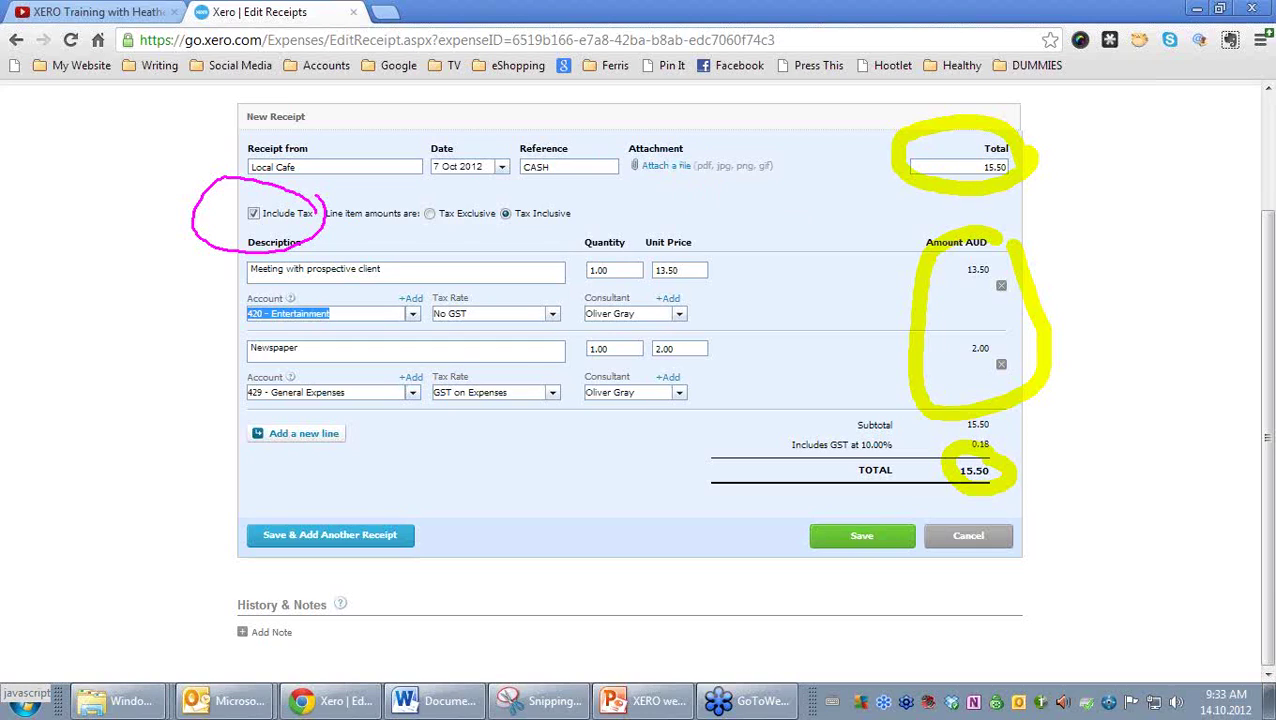
left_click(862, 540)
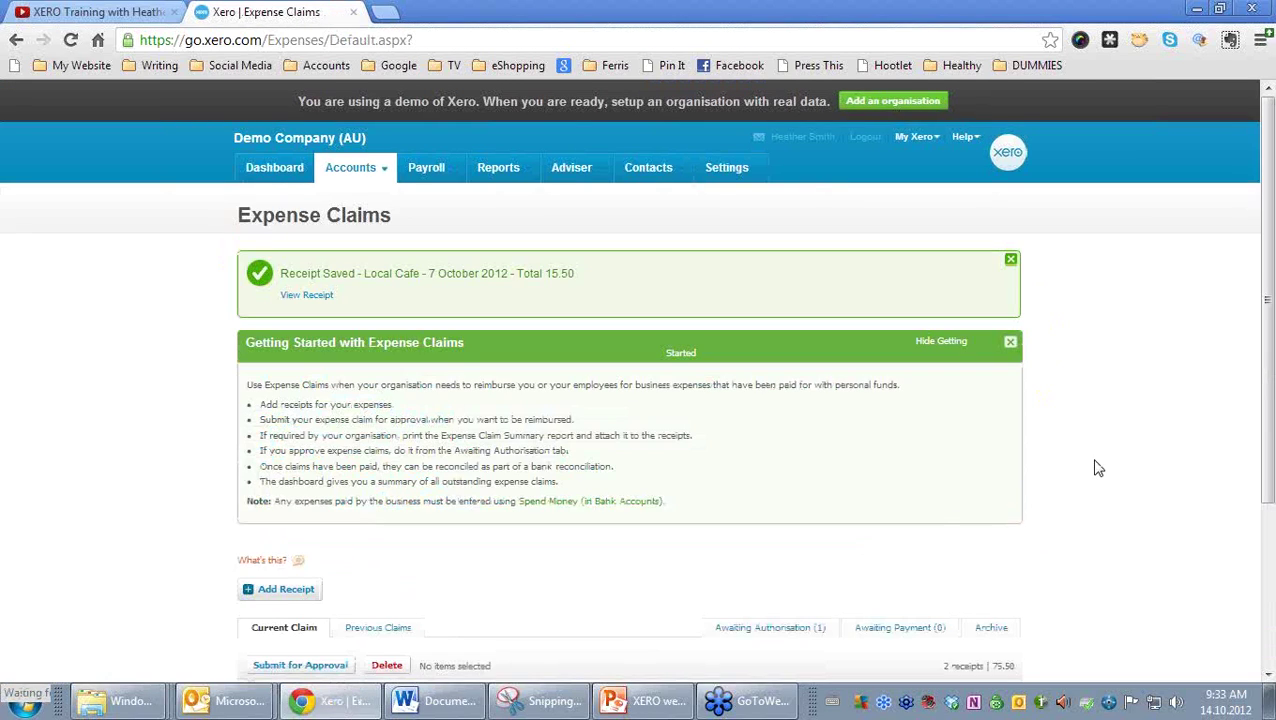
- Submit both draft receipts in the current claim for approval
scroll(1097, 467, "down", 2)
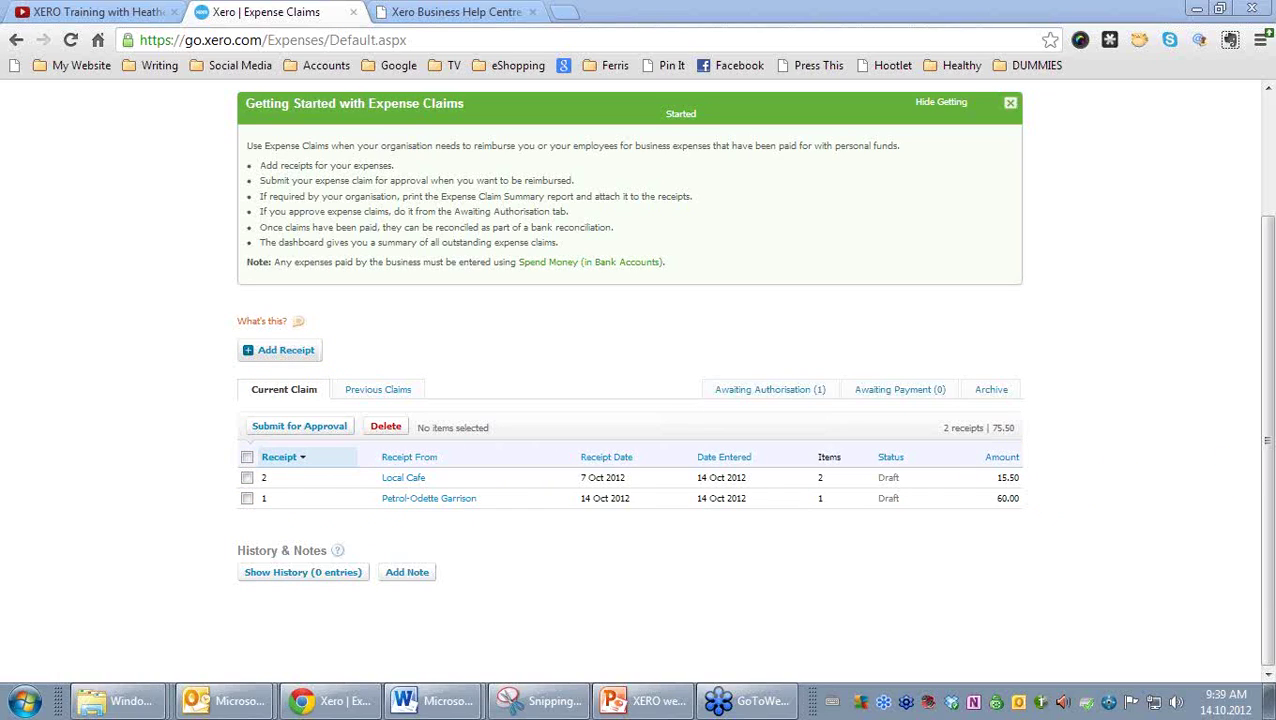
left_click(247, 458)
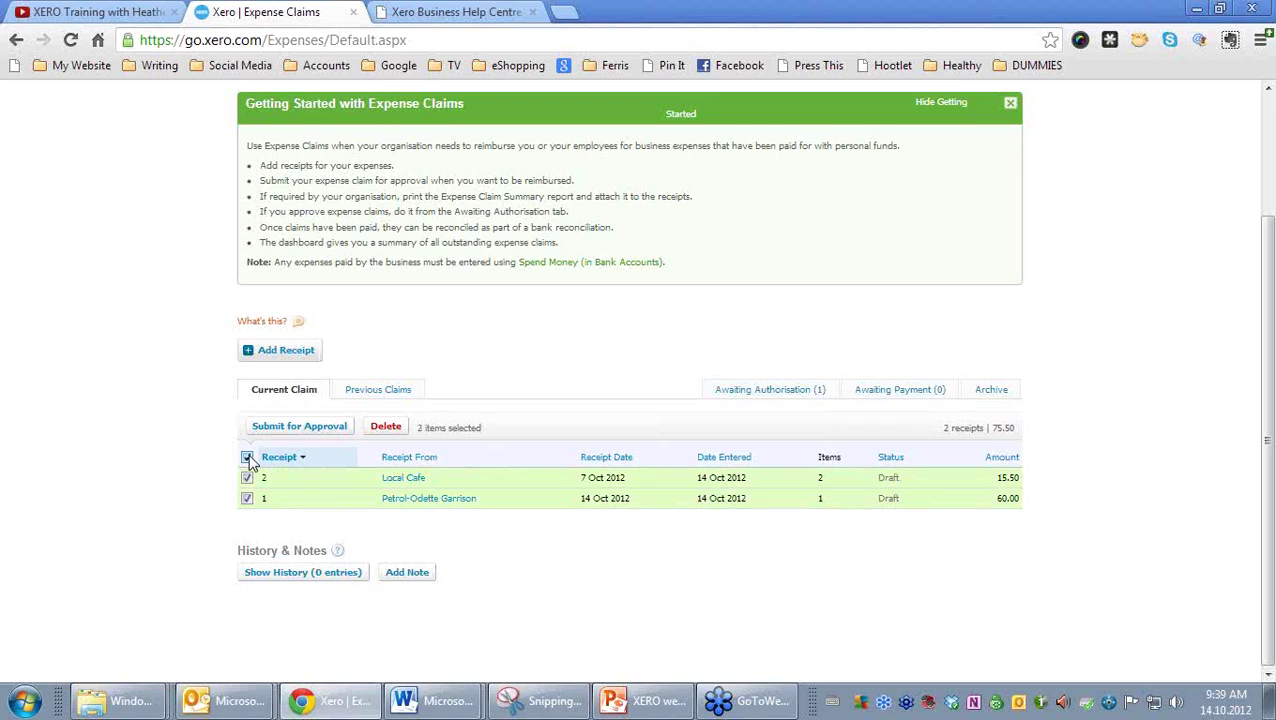
left_click(300, 428)
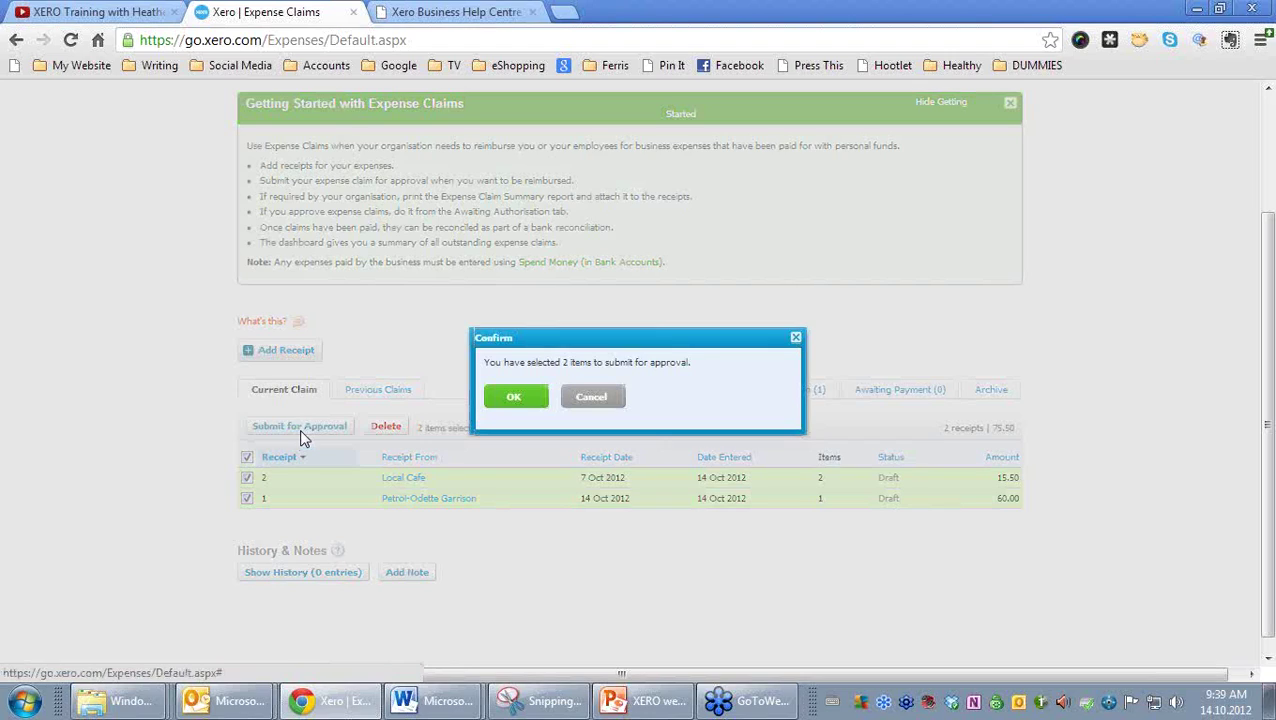
left_click(531, 401)
- Open the expense claim submitted 14 Oct 2012 from the claims awaiting authorisation
scroll(489, 530, "down", 1)
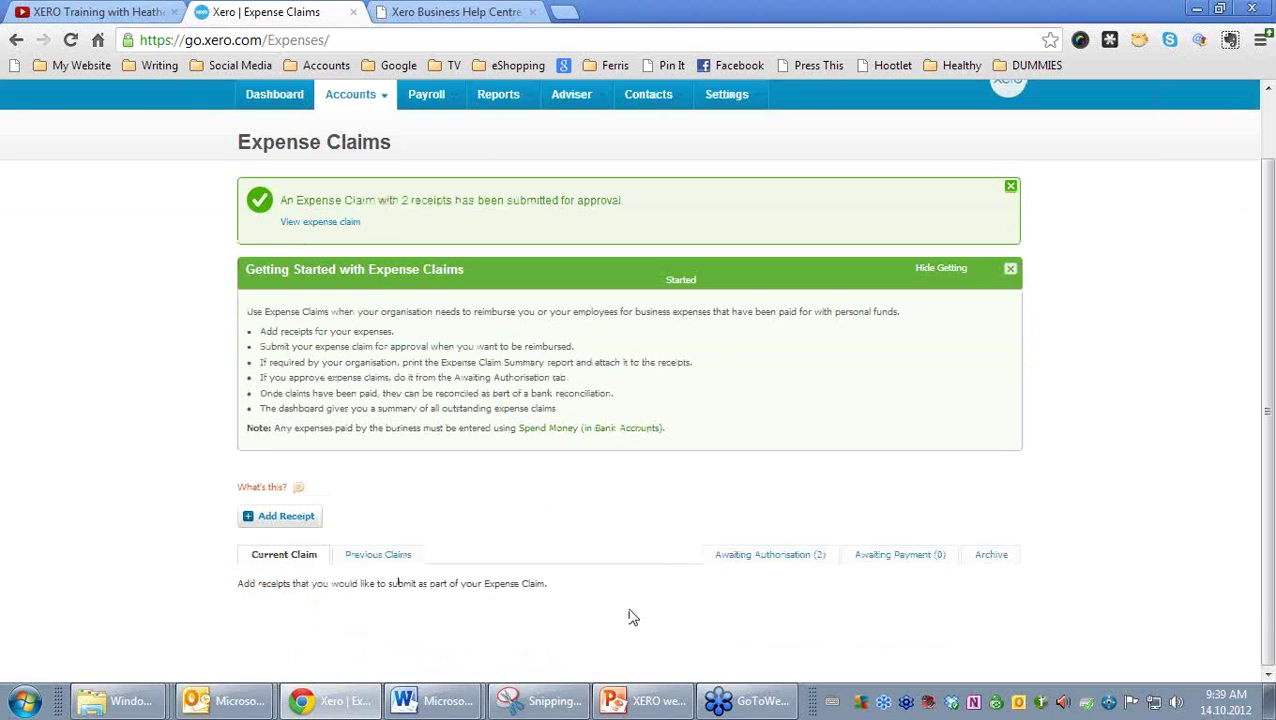
left_click(783, 557)
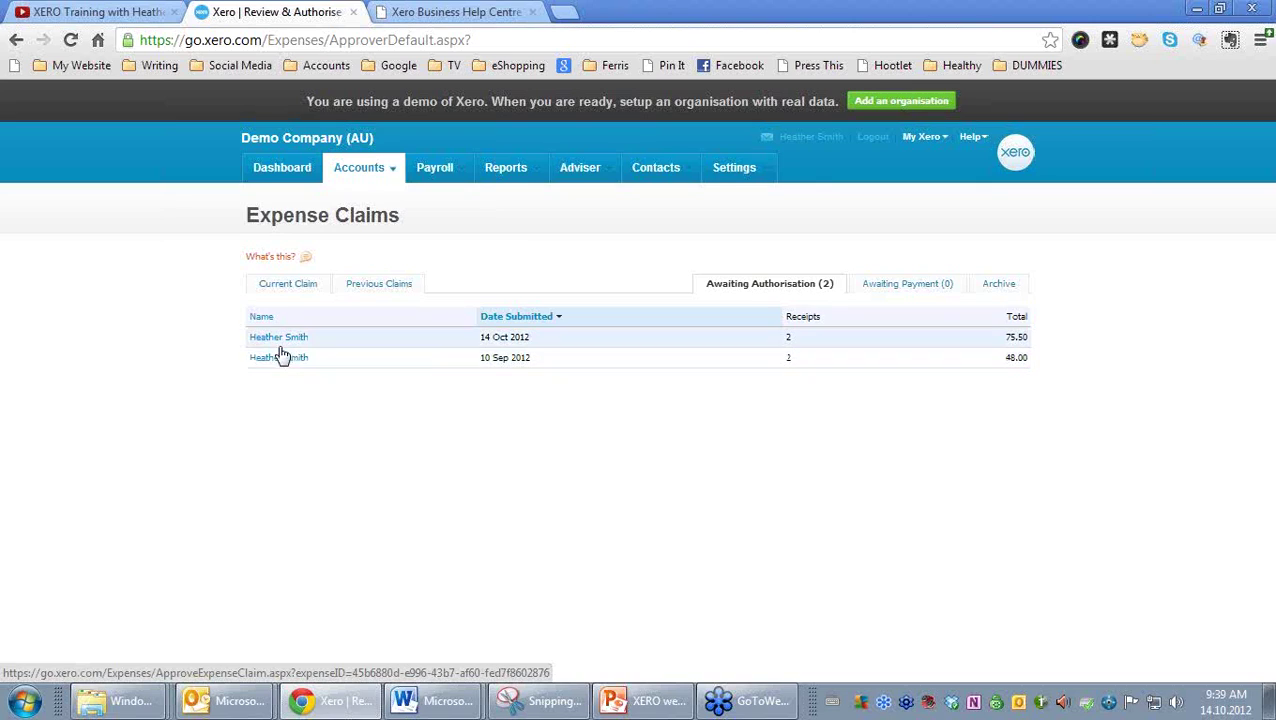
left_click(281, 338)
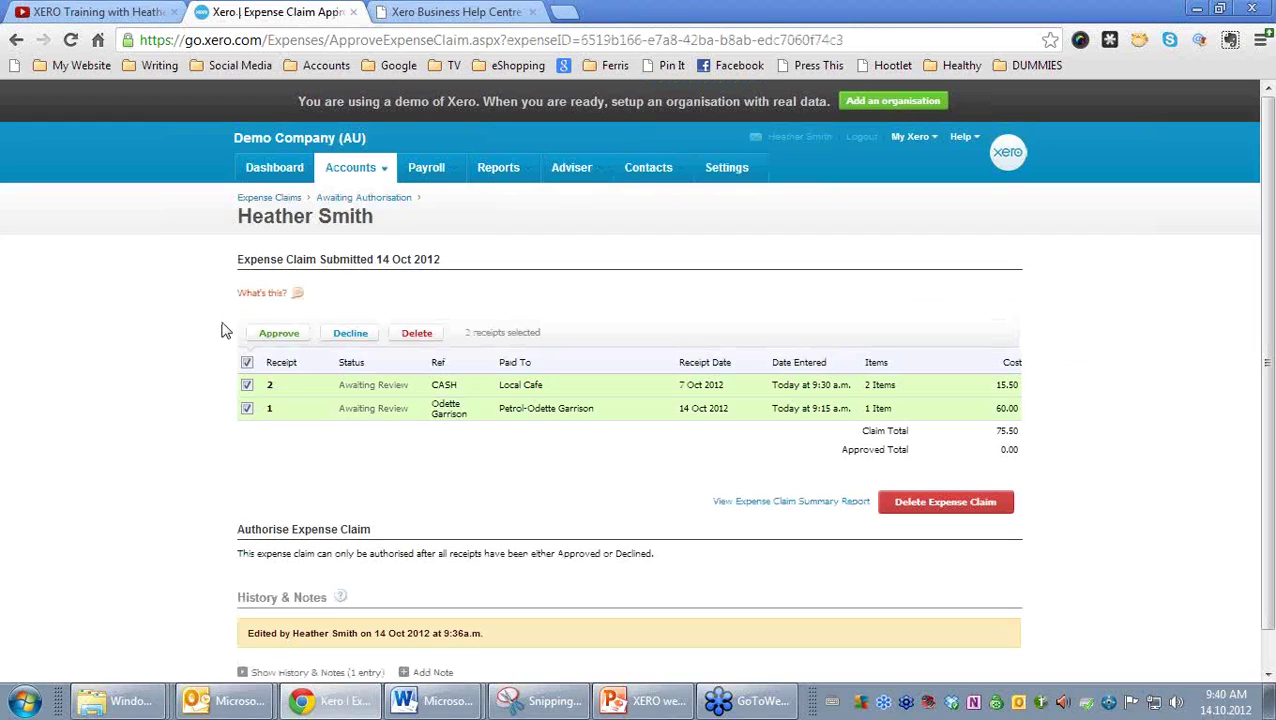
left_click(345, 200)
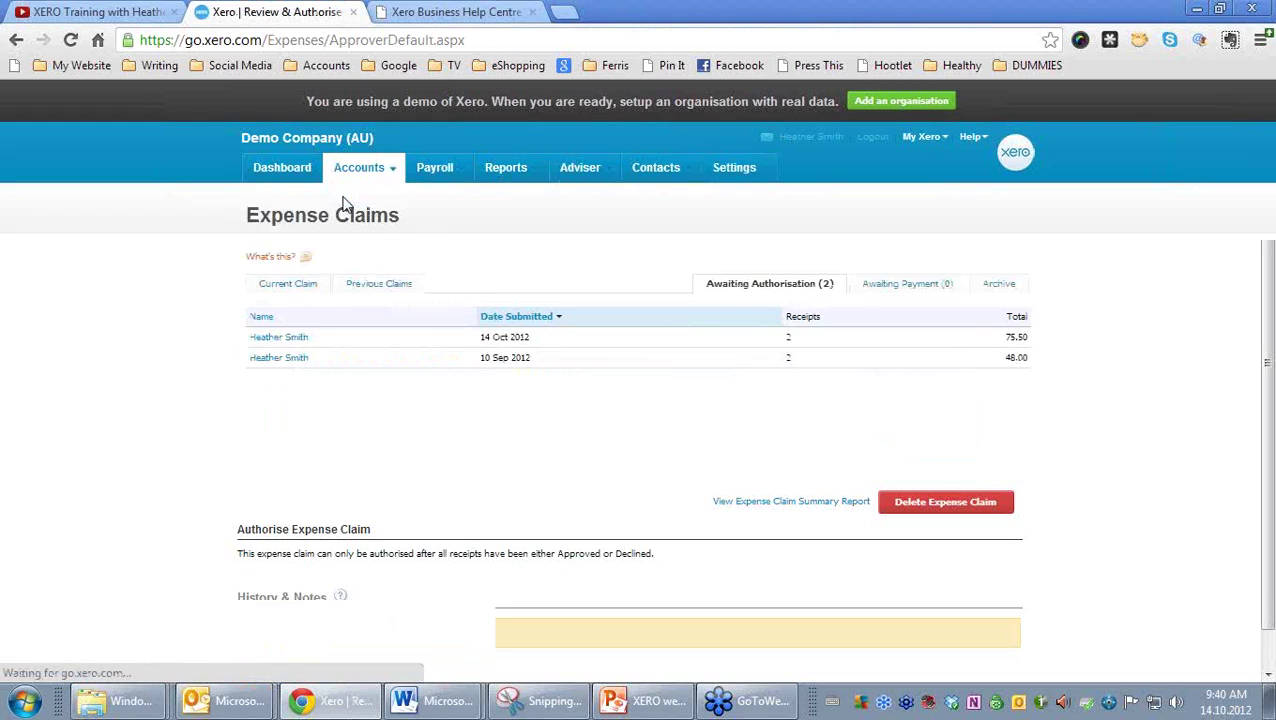
left_click(283, 338)
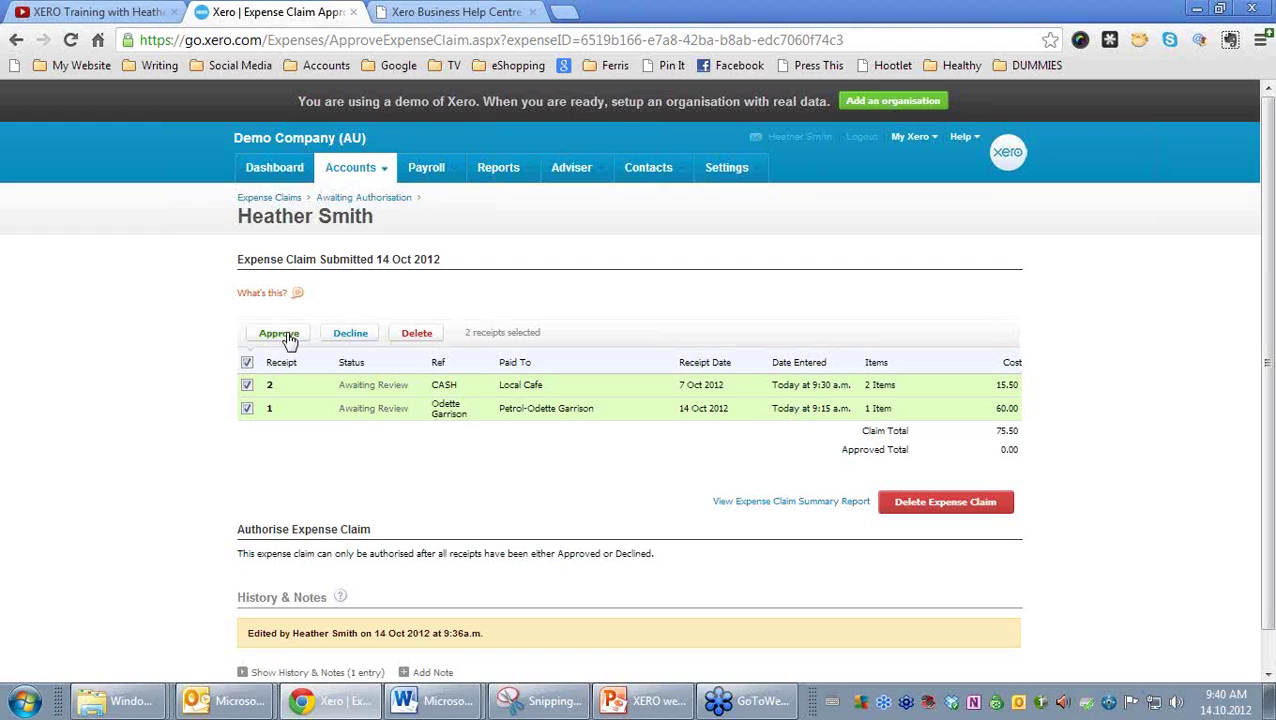
- Approve the petrol receipt and decline the Local Cafe receipt in the submitted claim
left_click(246, 386)
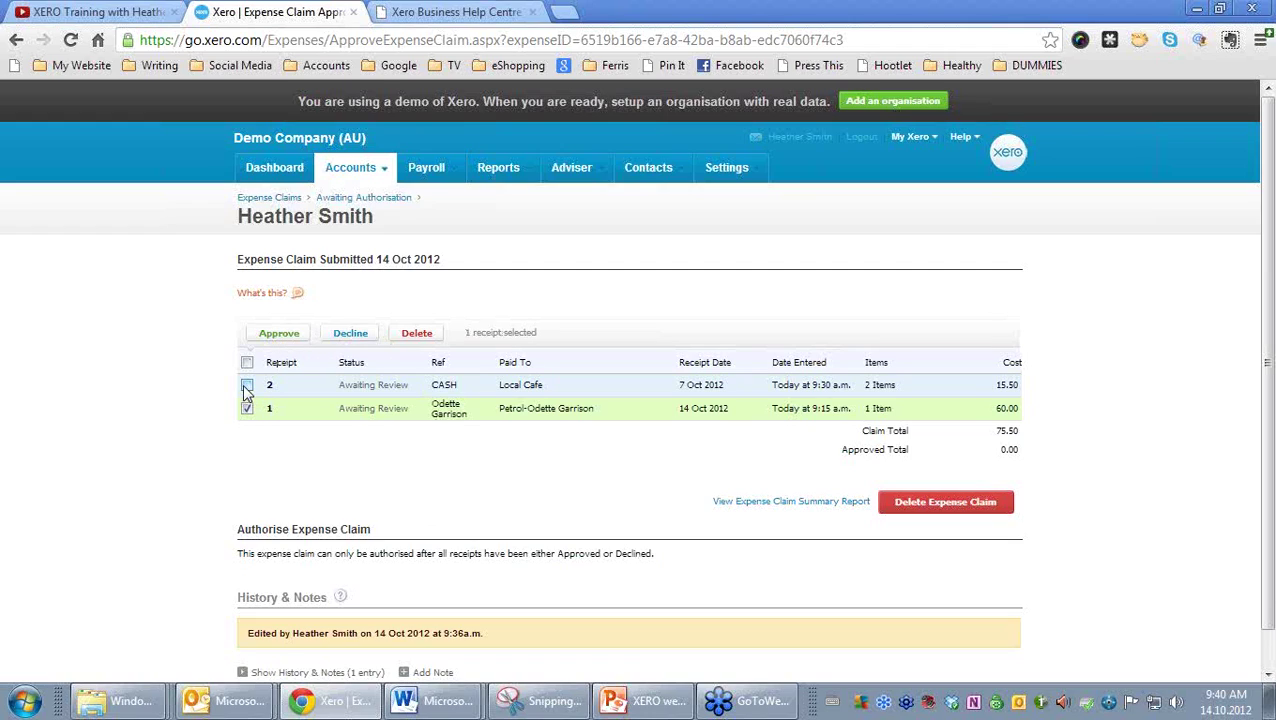
left_click(280, 334)
left_click(246, 385)
left_click(249, 387)
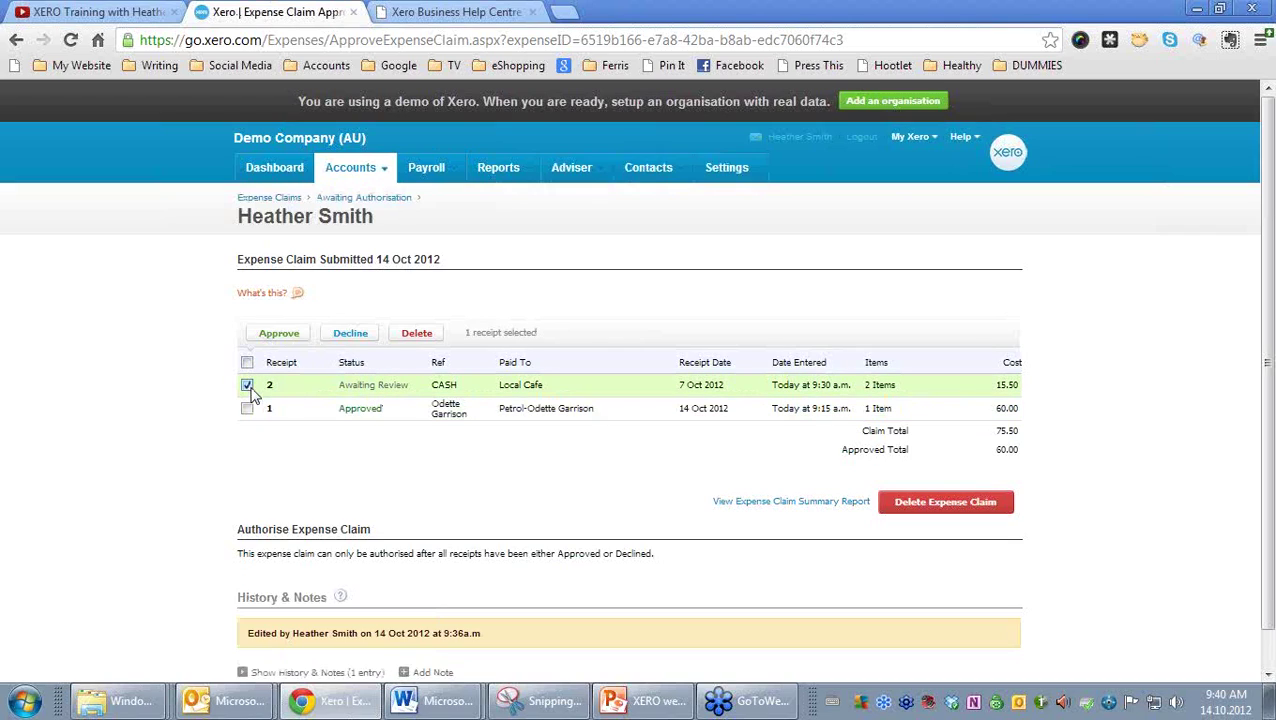
left_click(348, 341)
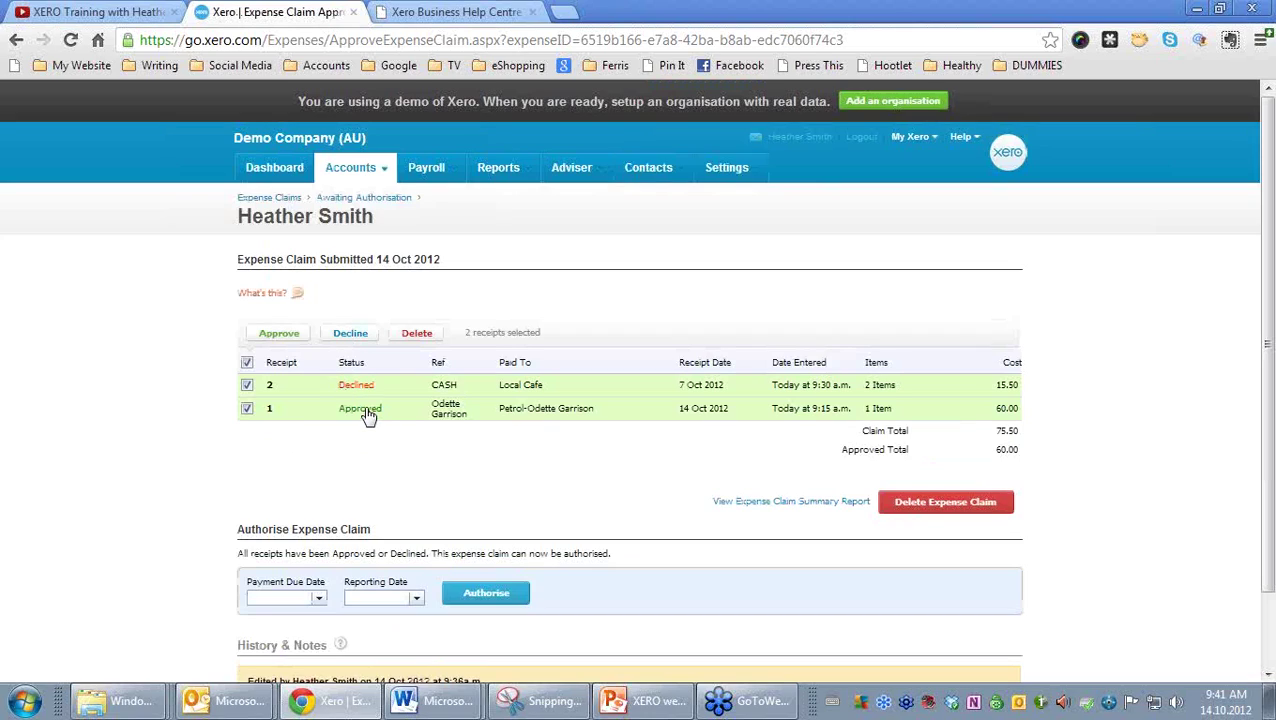
- Set the claim's payment due date to 14 Oct 2012
scroll(346, 468, "down", 2)
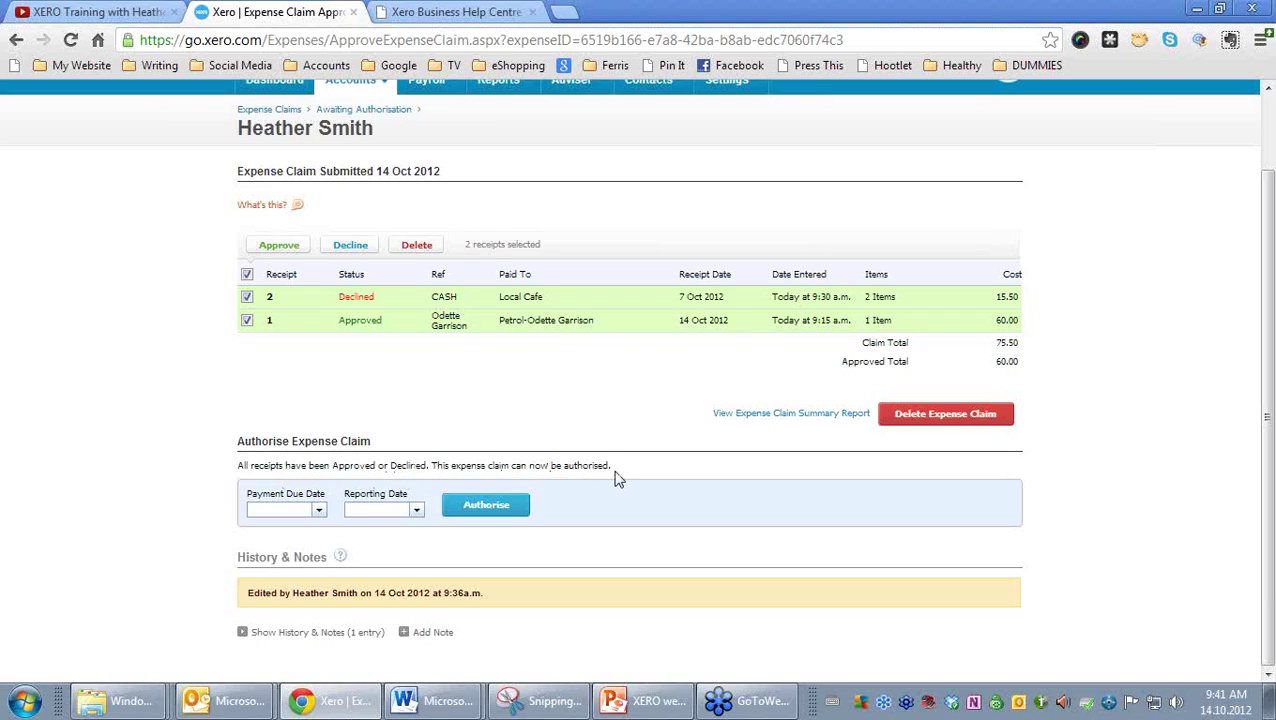
left_click(319, 511)
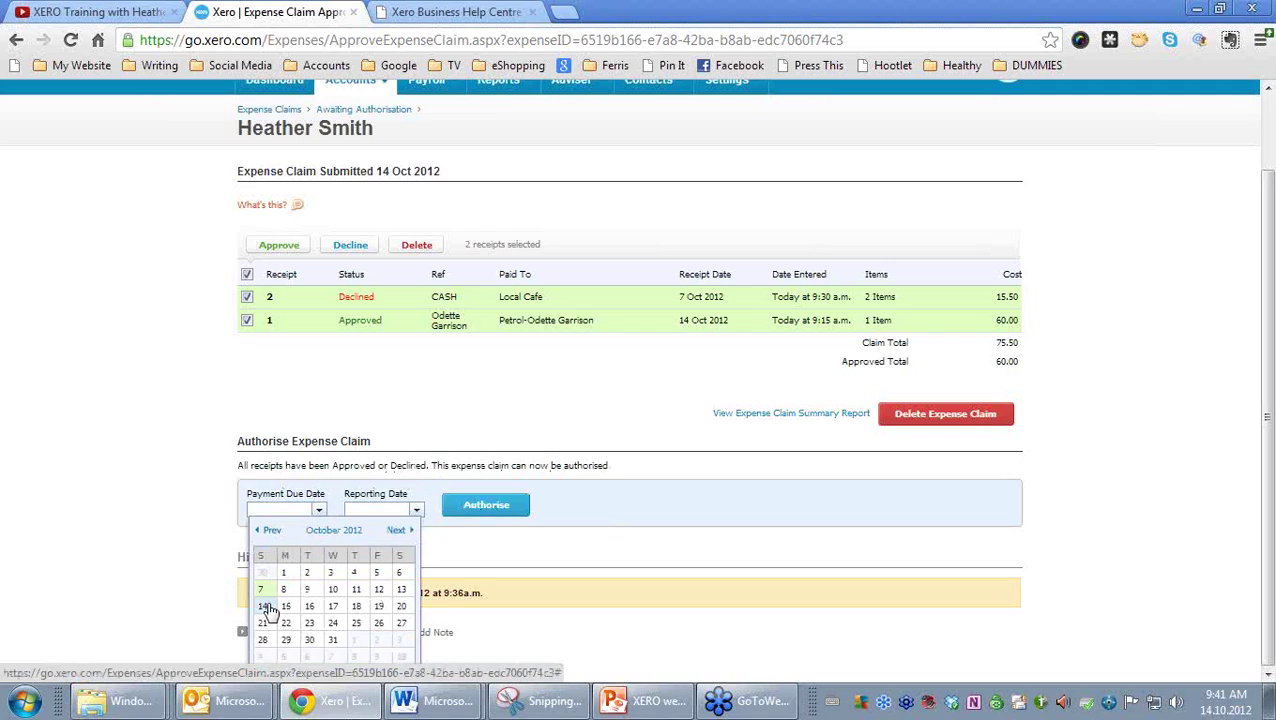
left_click(264, 607)
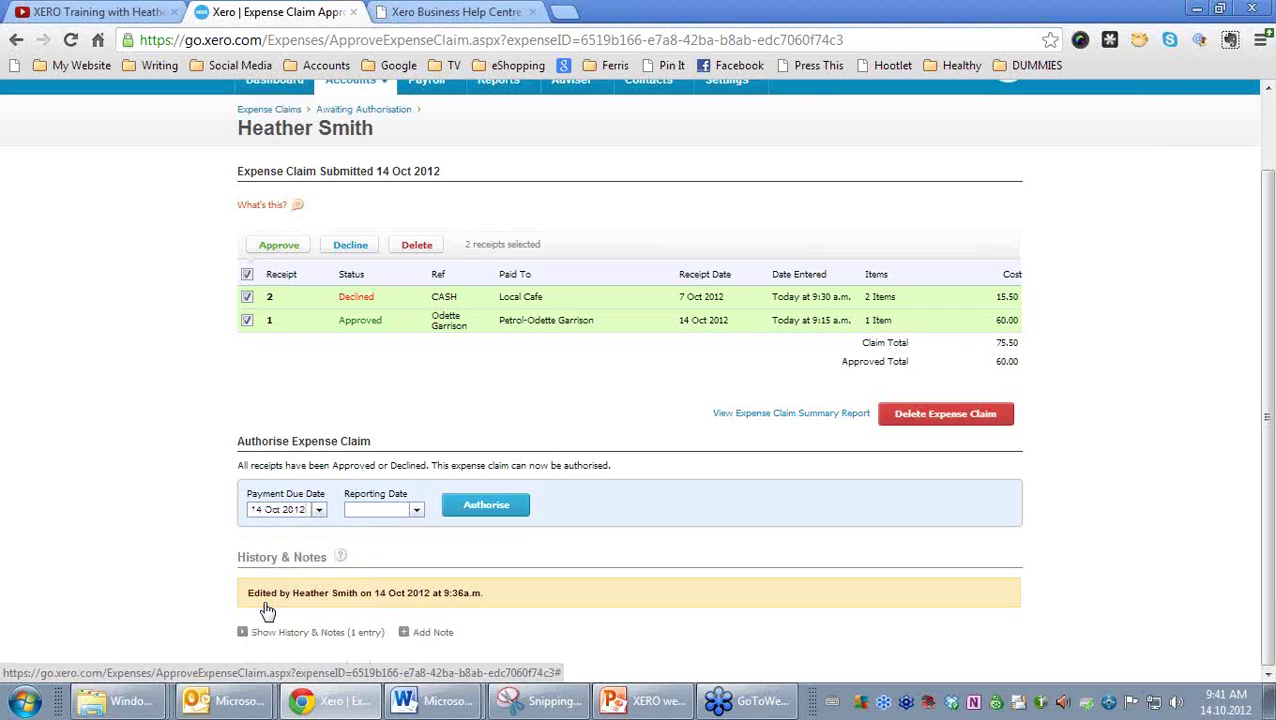
left_click(414, 512)
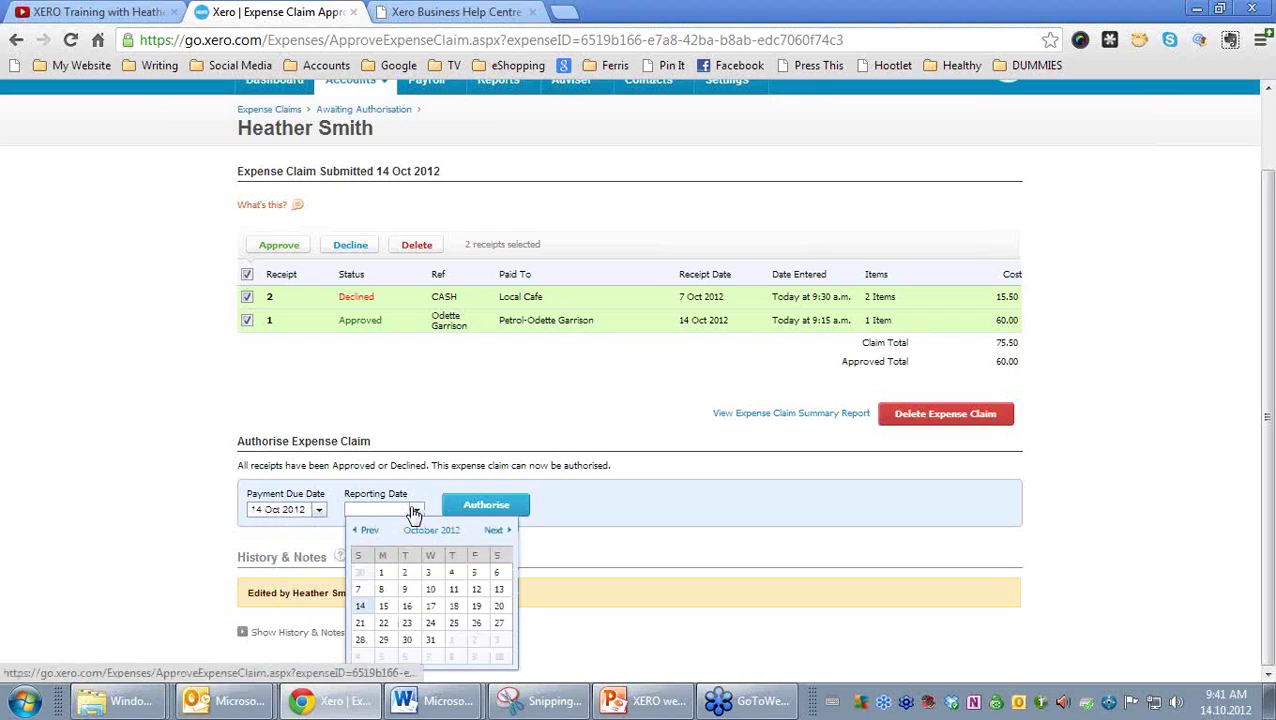
left_click(359, 573)
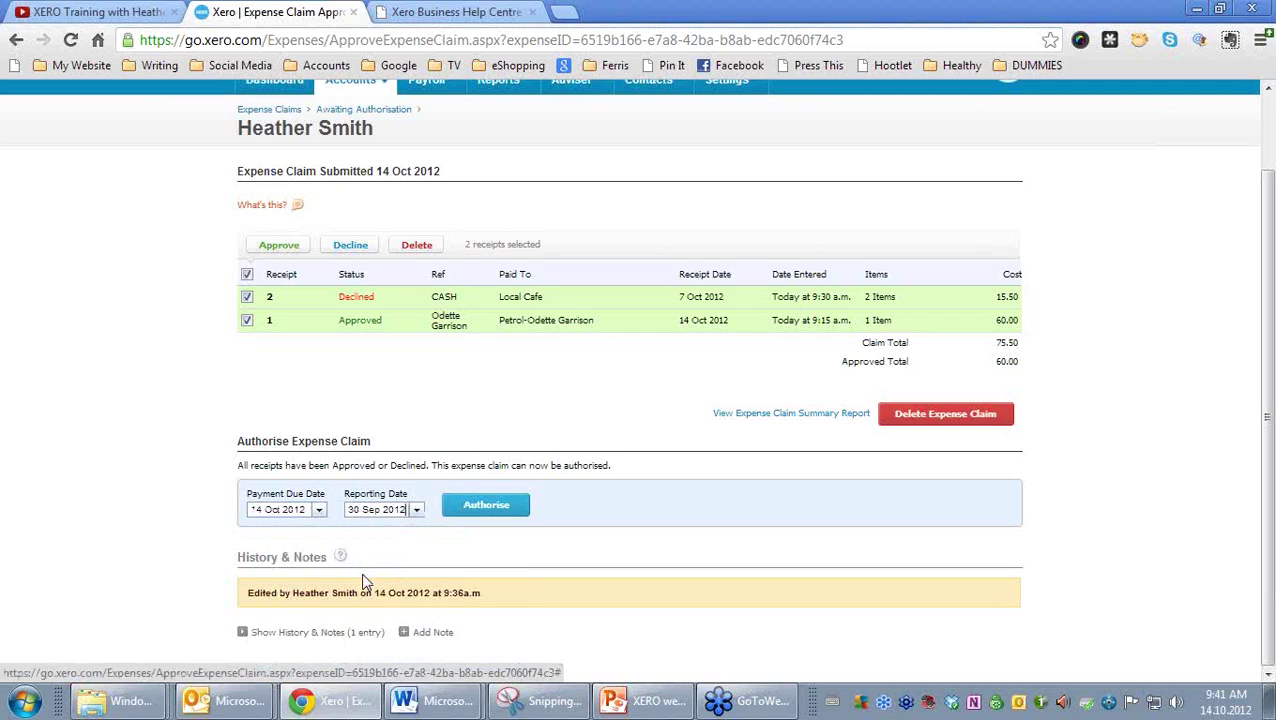
left_click(419, 511)
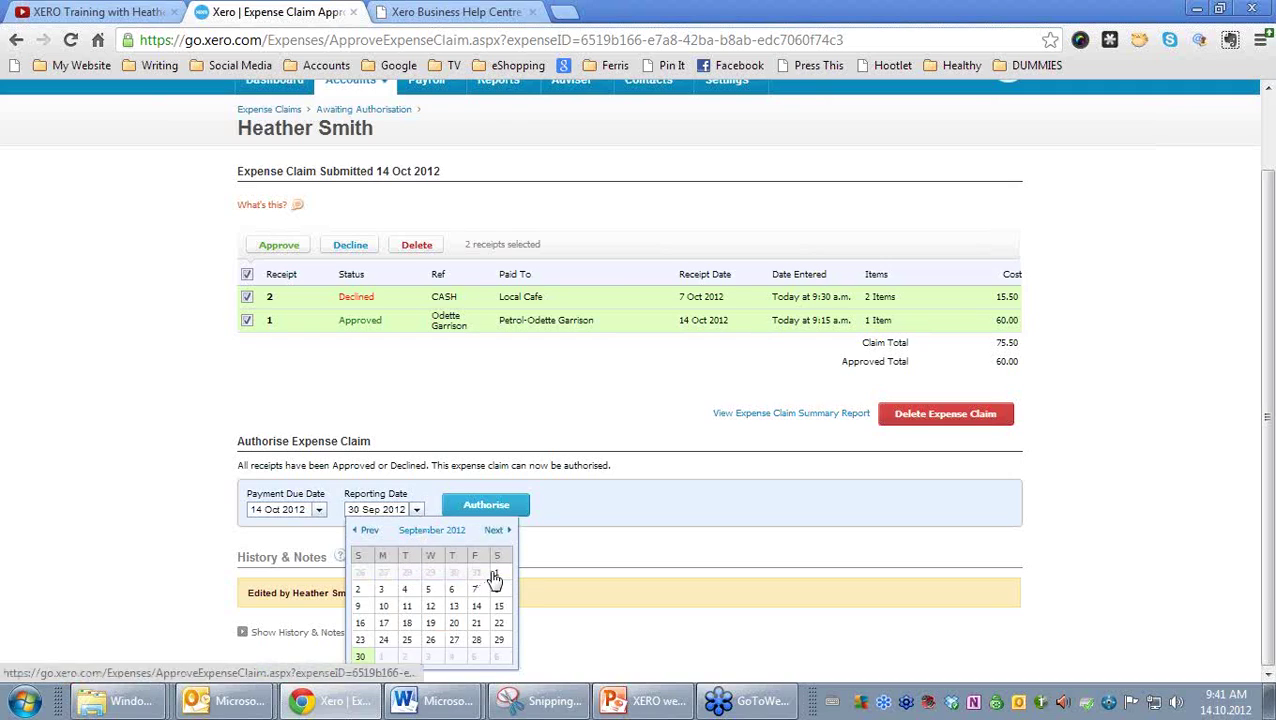
left_click(496, 574)
- Set the claim's reporting date to 1 Oct 2012 and highlight the receipt dates
left_click(416, 510)
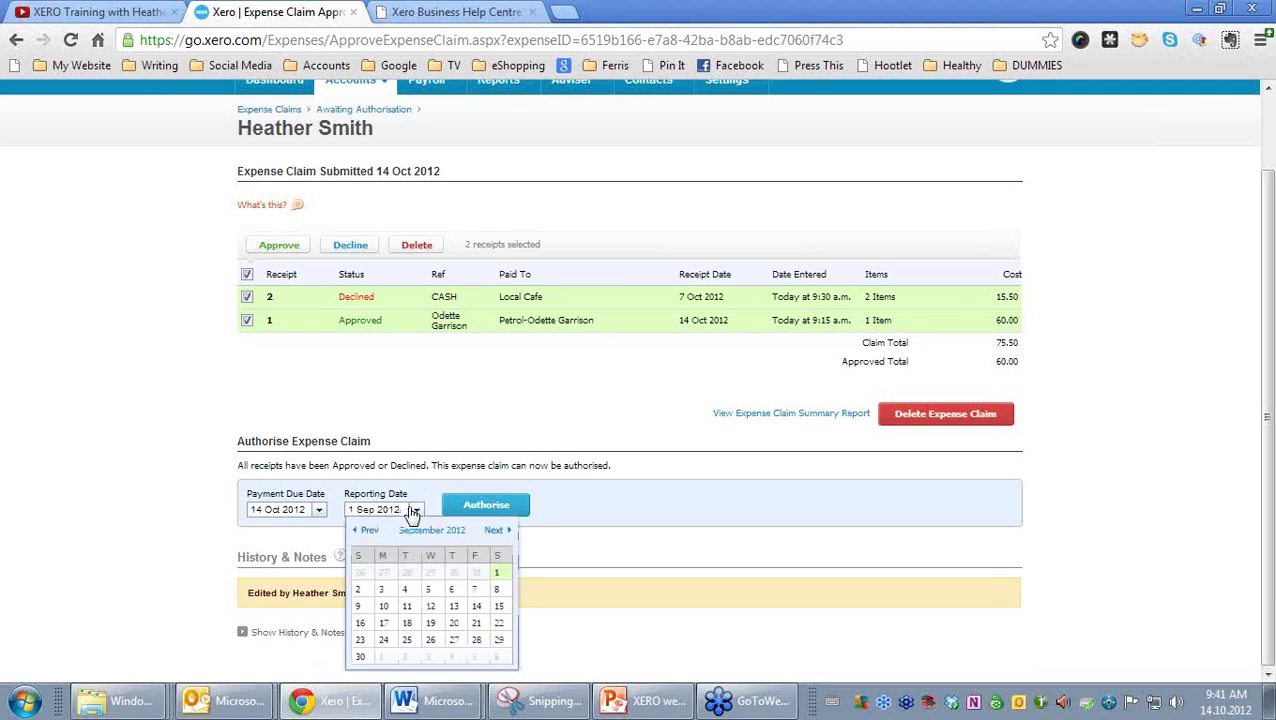
left_click(379, 659)
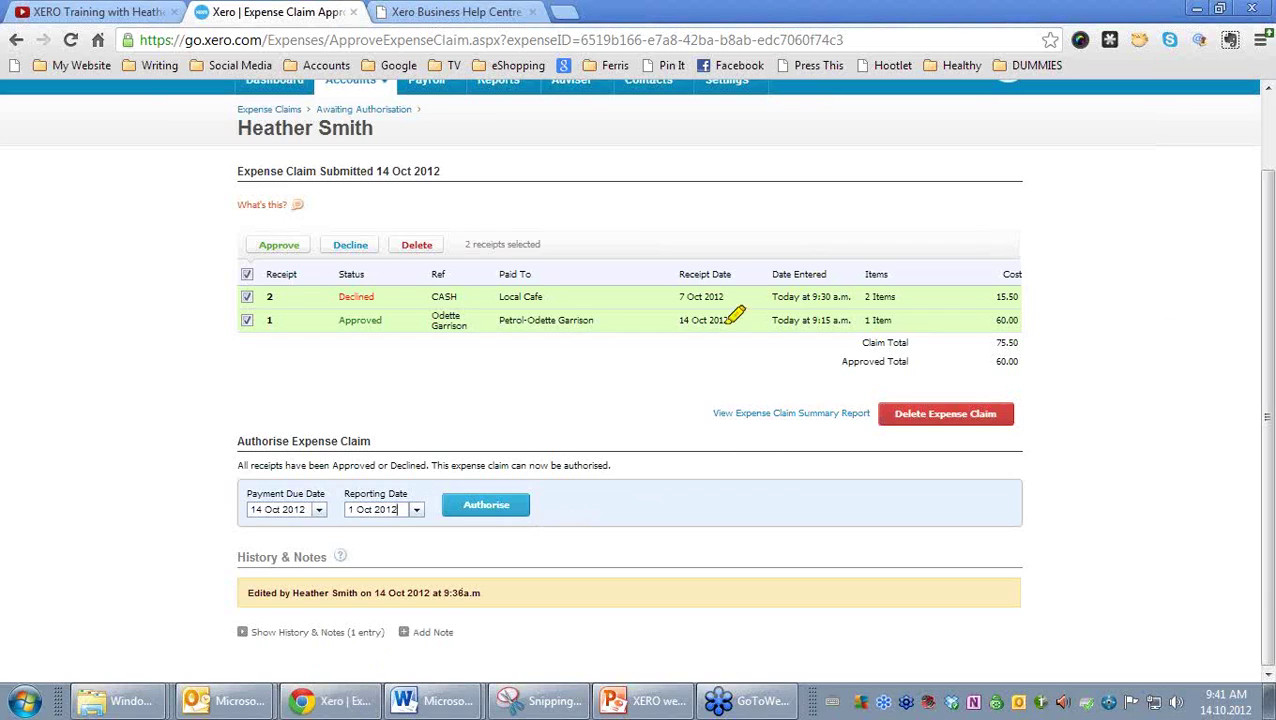
mouse_move(734, 313)
left_mouse_down()
mouse_move(735, 205)
mouse_move(755, 313)
left_mouse_up()
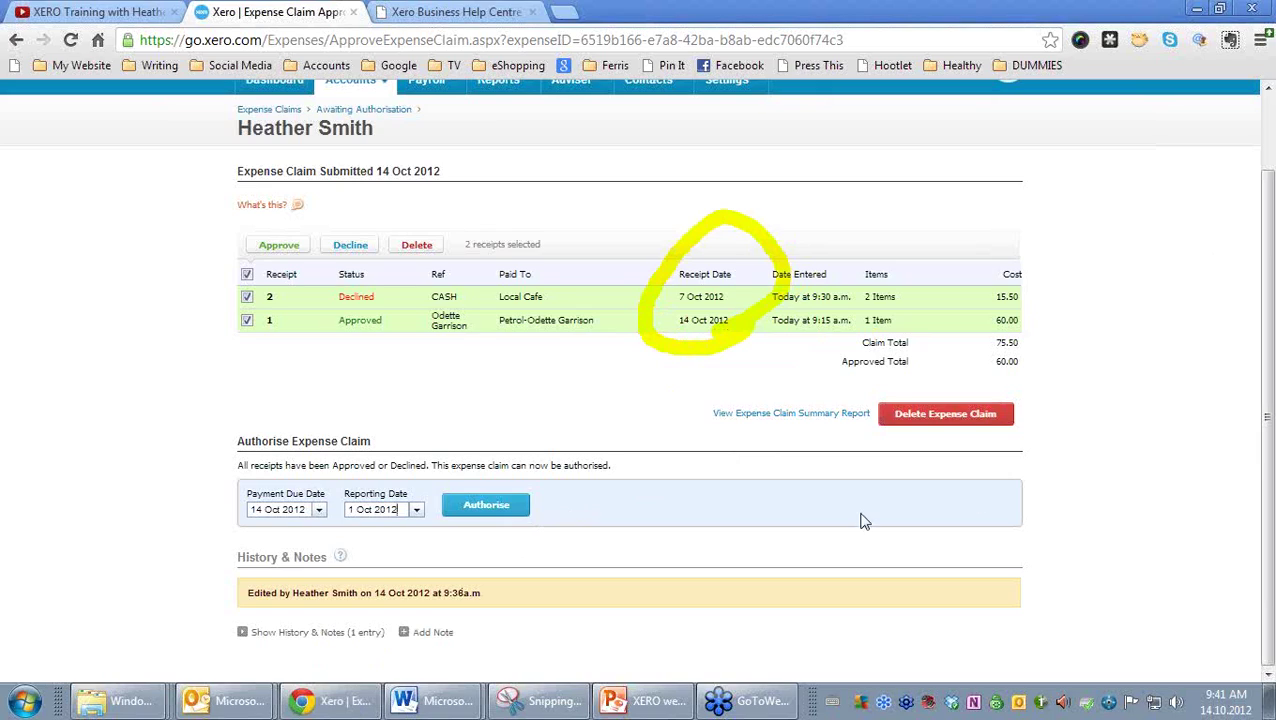
- Authorise the expense claim and open it from the claims awaiting payment
left_click(500, 514)
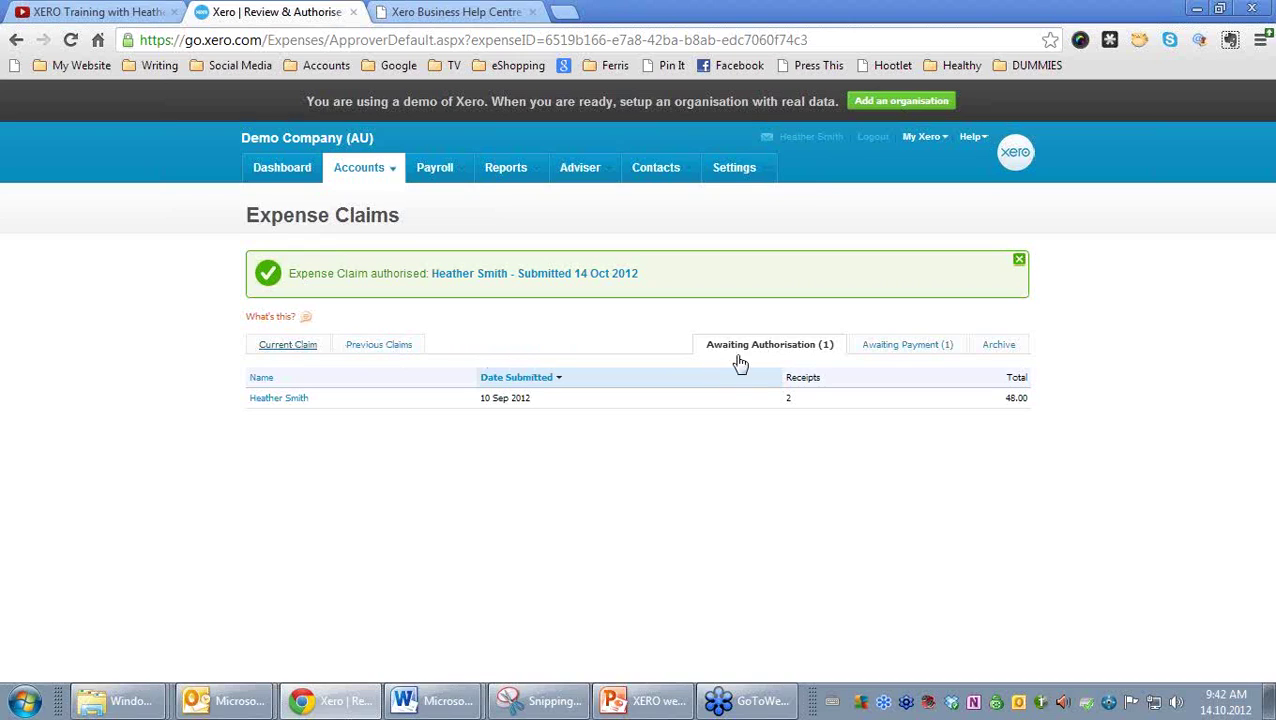
left_click(924, 350)
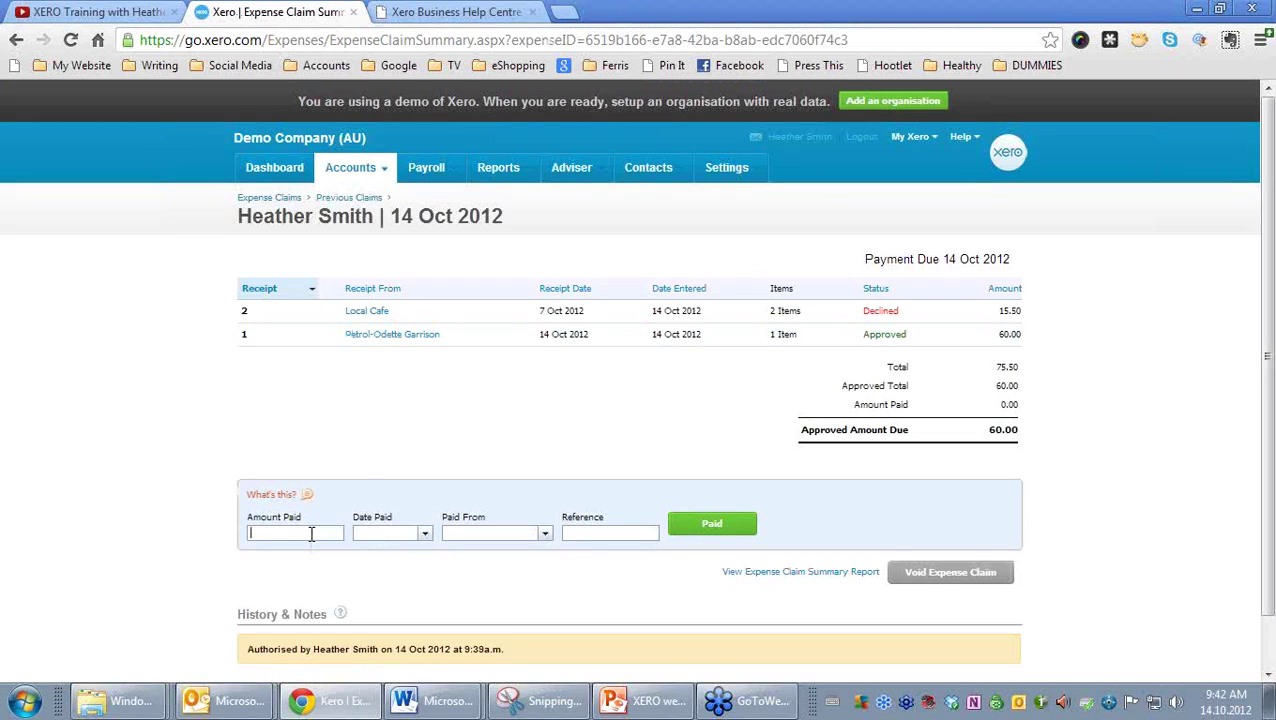
- Record a 60.00 payment of the claim dated 15 Oct 2012 from 099 - Ridgeway Savings with the reference "Petrol - OG"
type("60")
left_click(424, 533)
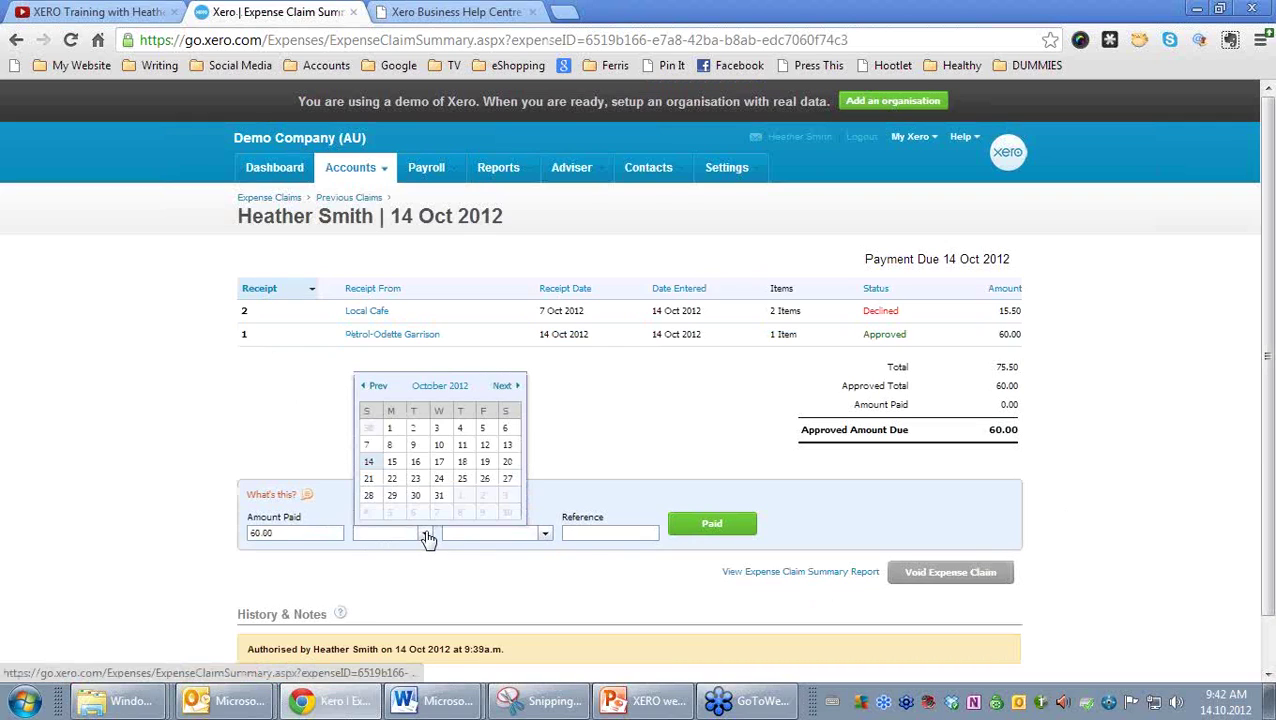
left_click(391, 461)
left_click(549, 535)
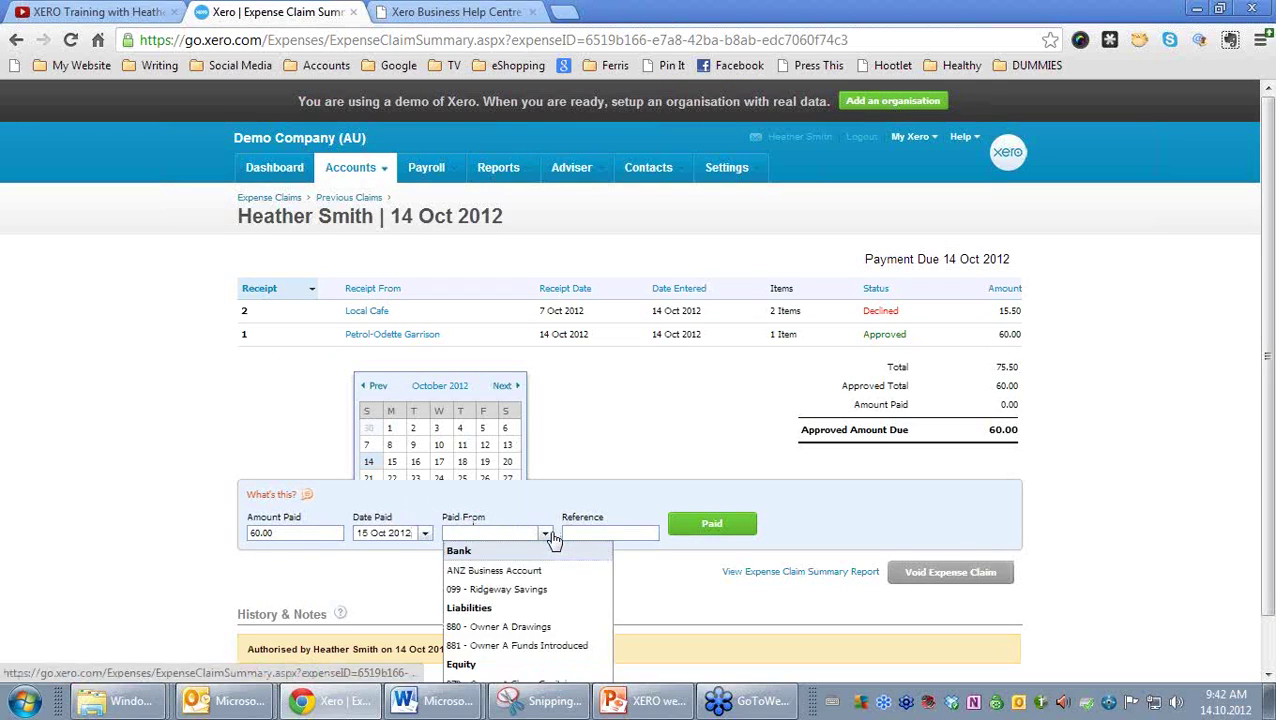
scroll(722, 620, "down", 1)
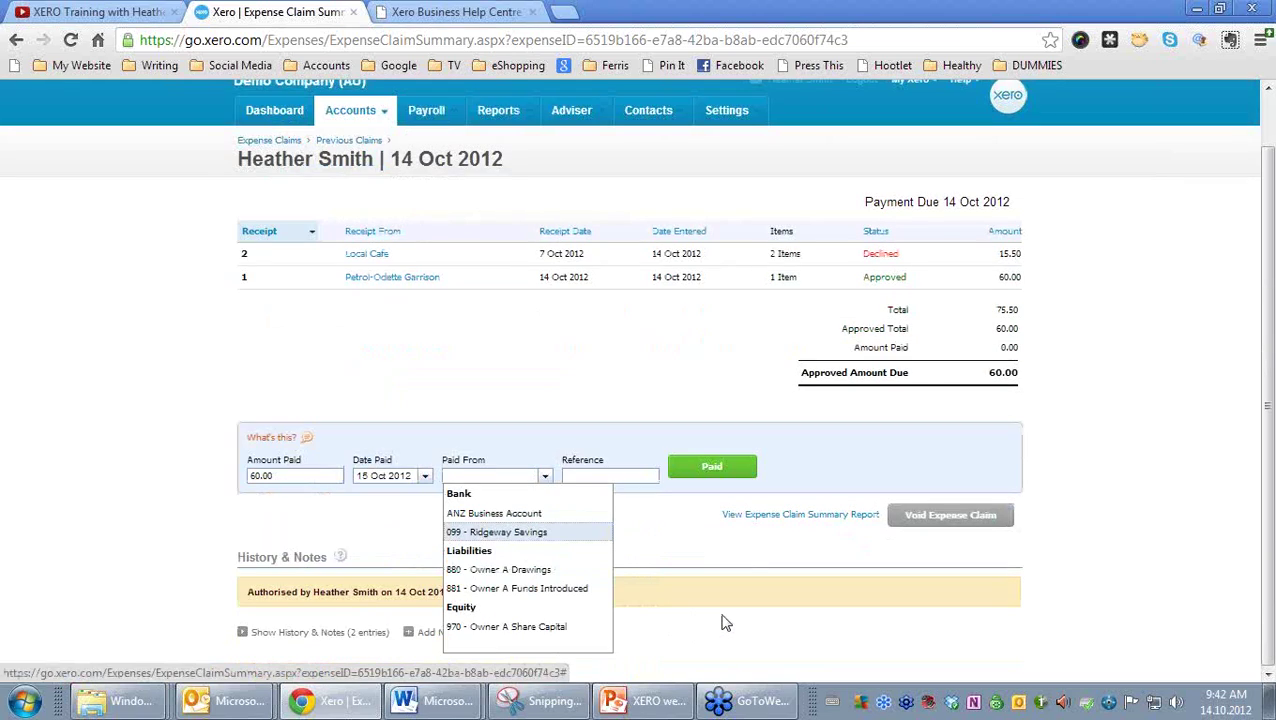
left_click(478, 533)
left_click(573, 474)
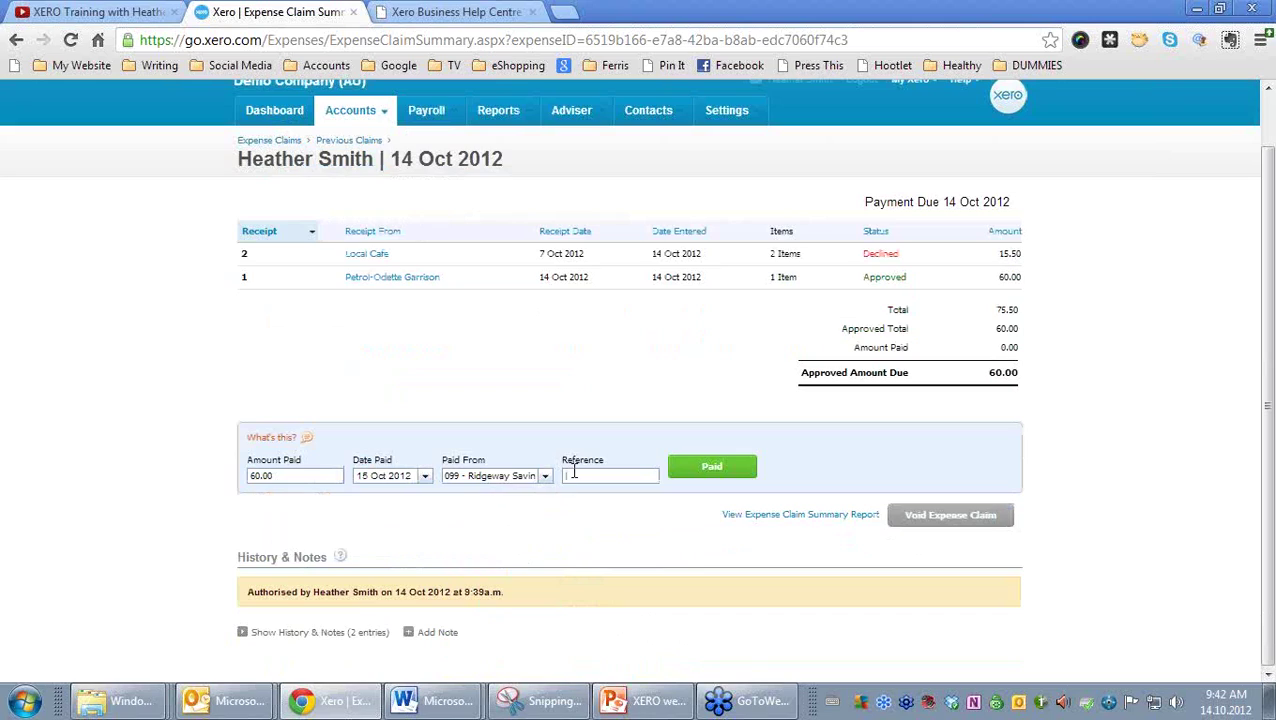
type("Petrol - OG")
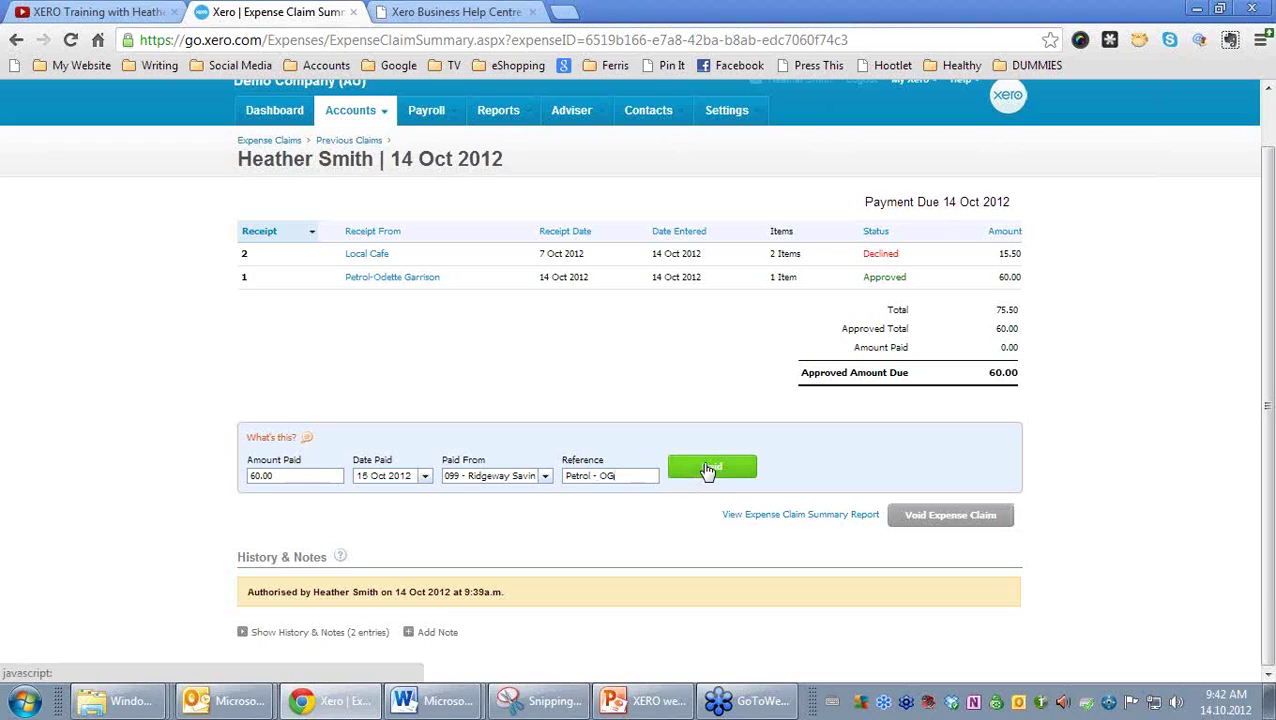
left_click(707, 468)
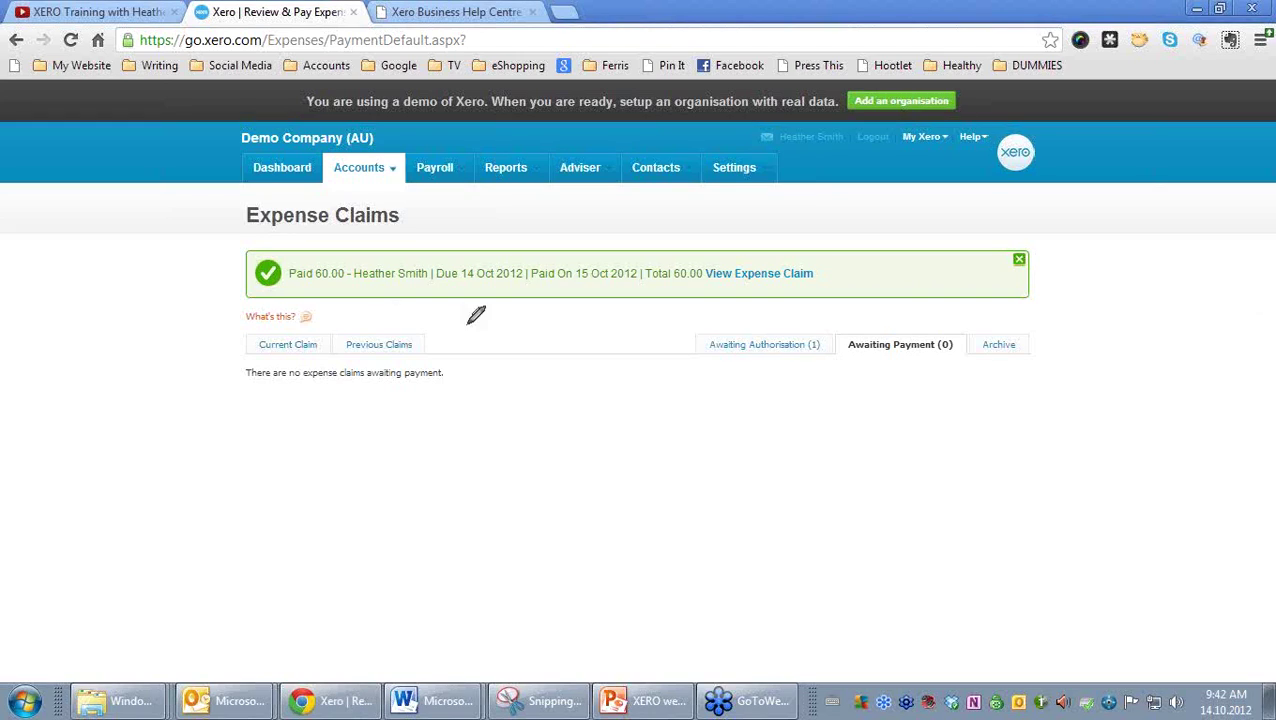
- Circle the Current Claim, Awaiting Authorisation and Awaiting Payment stages, and view the archived expense claims
mouse_move(322, 334)
left_mouse_down()
mouse_move(258, 318)
mouse_move(328, 332)
left_mouse_up()
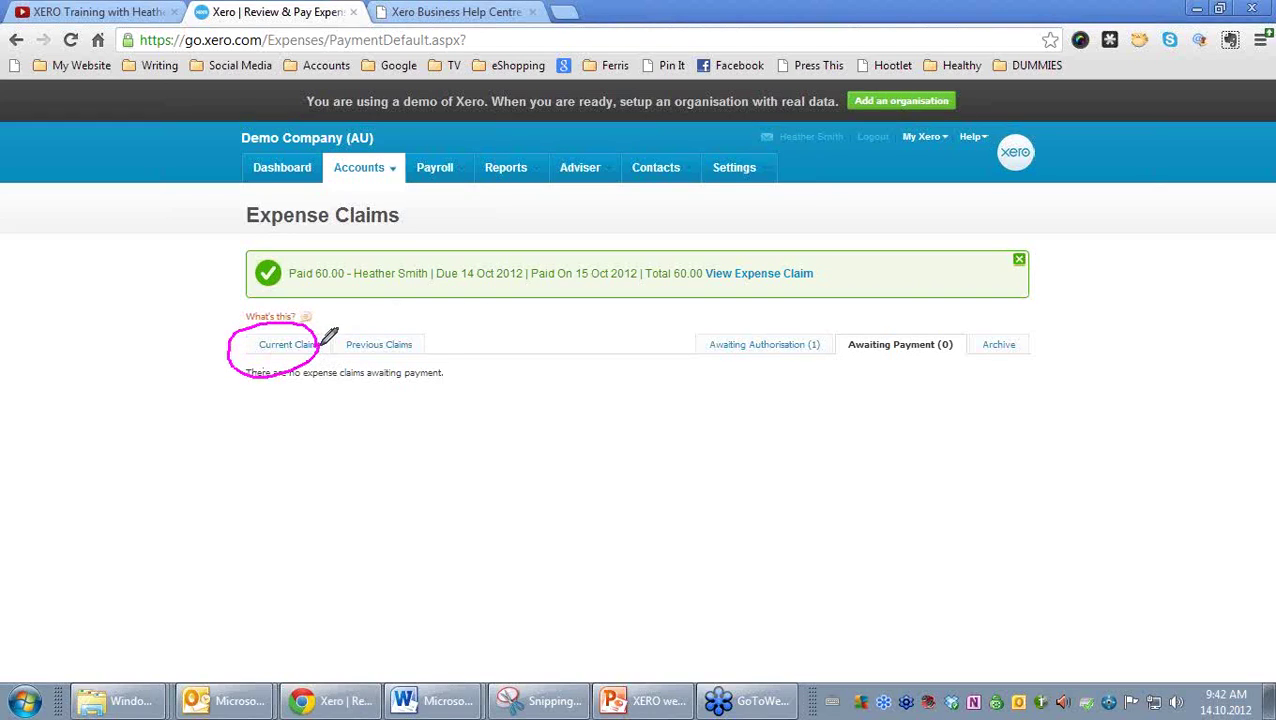
mouse_move(740, 324)
left_mouse_down()
mouse_move(740, 370)
mouse_move(760, 308)
mouse_move(703, 312)
left_mouse_up()
mouse_move(940, 321)
left_mouse_down()
mouse_move(900, 302)
mouse_move(886, 361)
mouse_move(934, 324)
left_mouse_up()
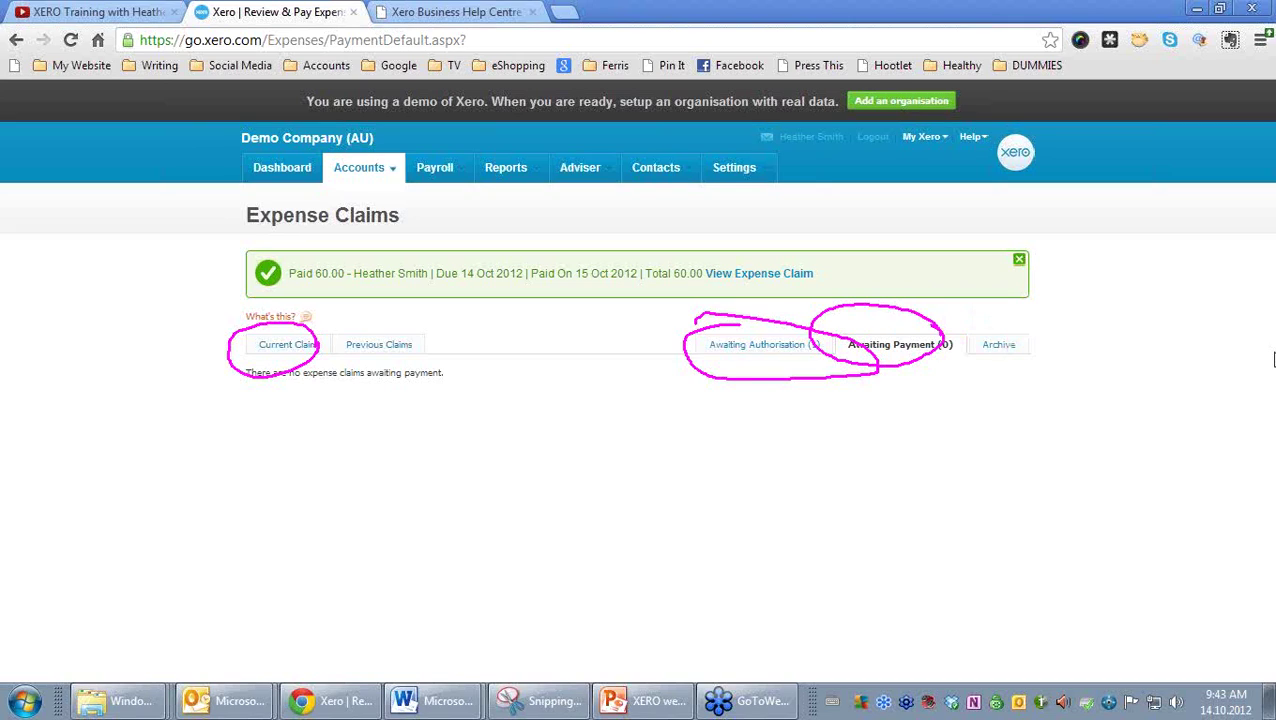
left_click(1004, 350)
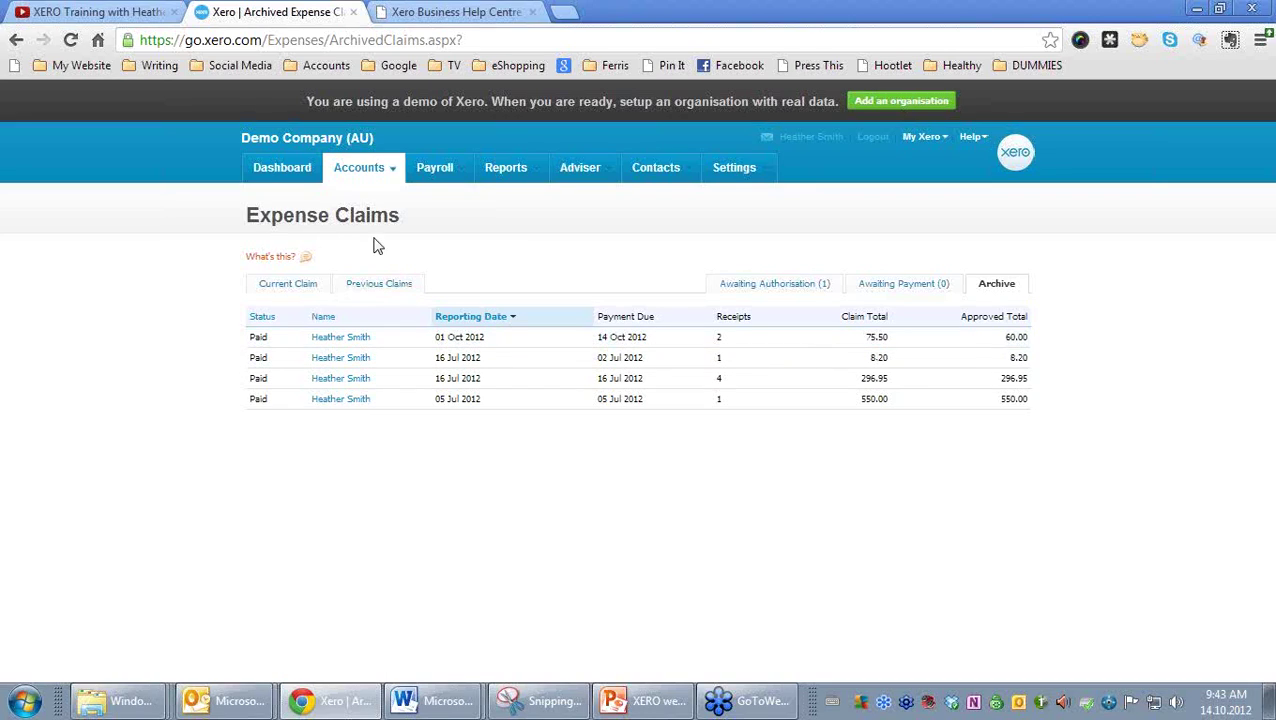
- Review the Expense Claims summary on the organisation's dashboard
left_click(282, 170)
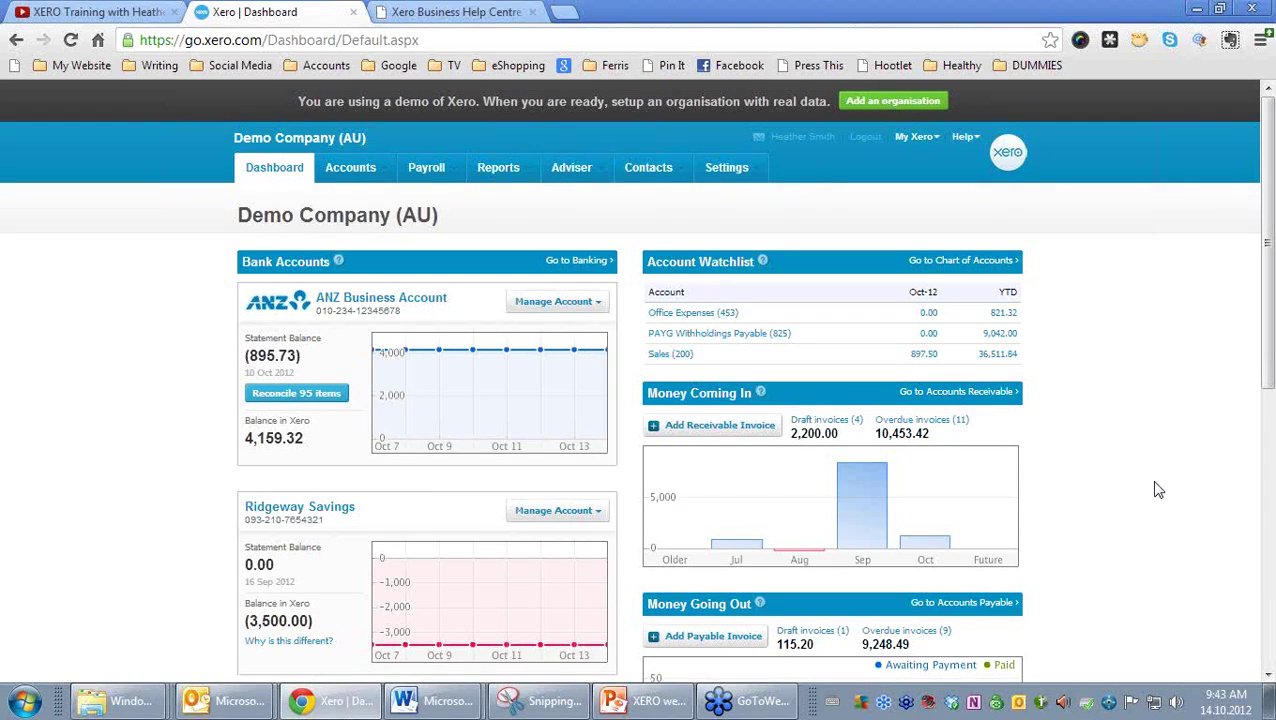
scroll(1155, 488, "down", 6)
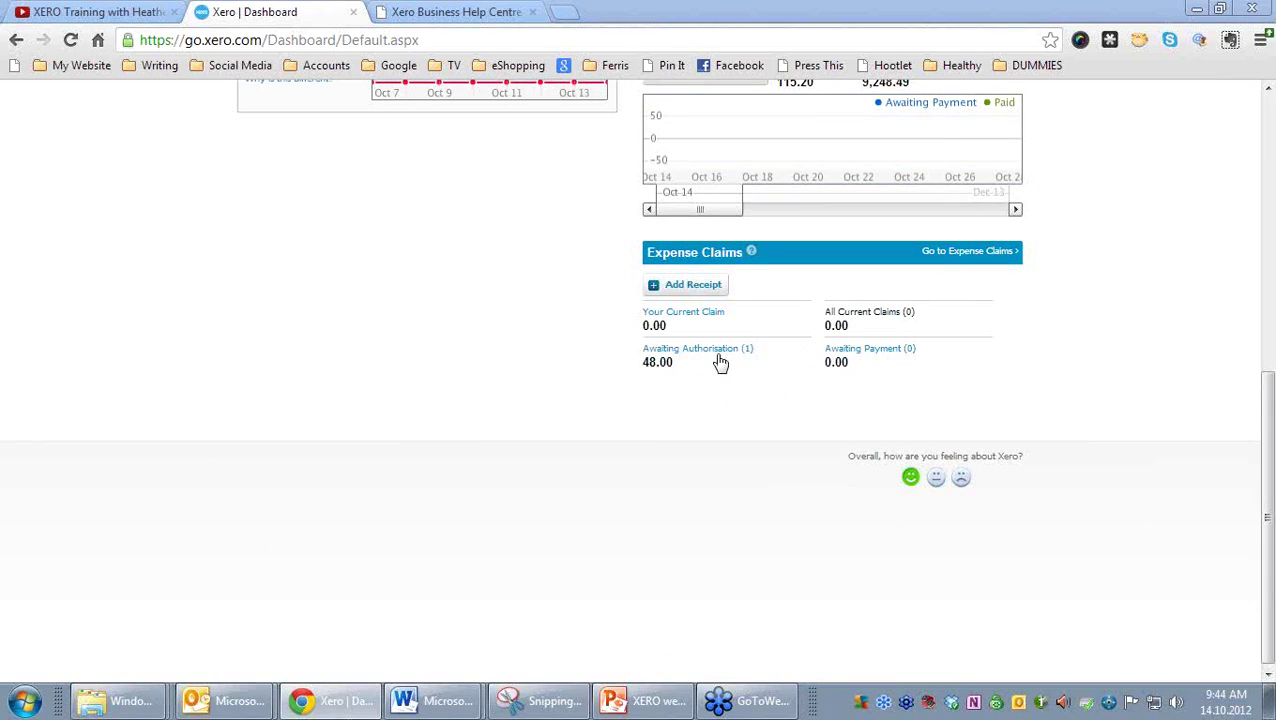
- Open the claim awaiting authorisation submitted 10 Sep 2012 and save a note saying it needs to be checked with a named colleague
left_click(719, 357)
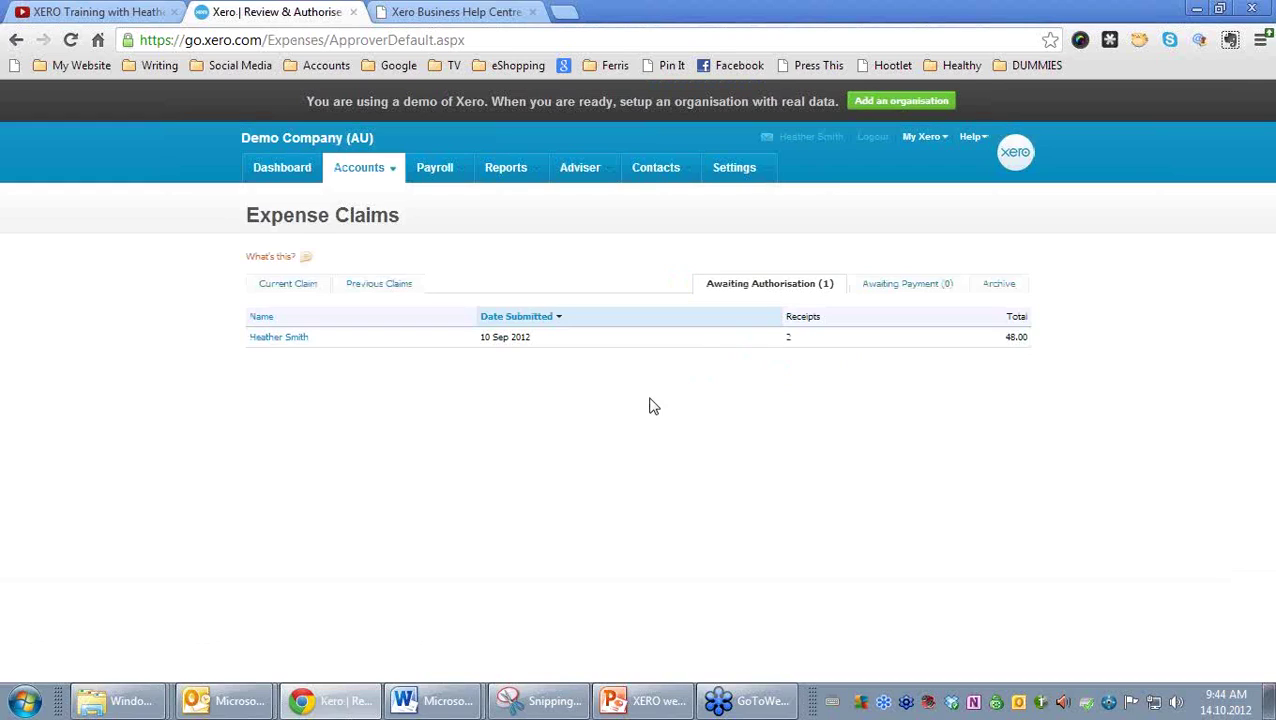
left_click(279, 338)
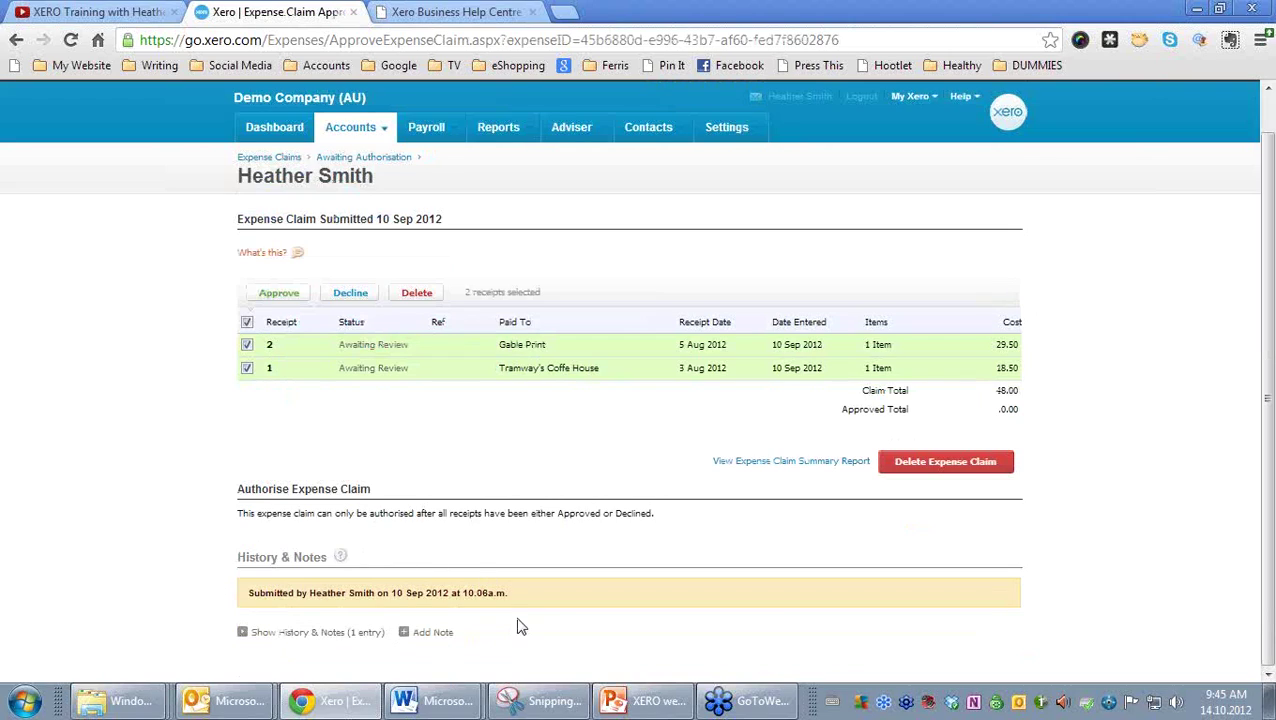
left_click(407, 637)
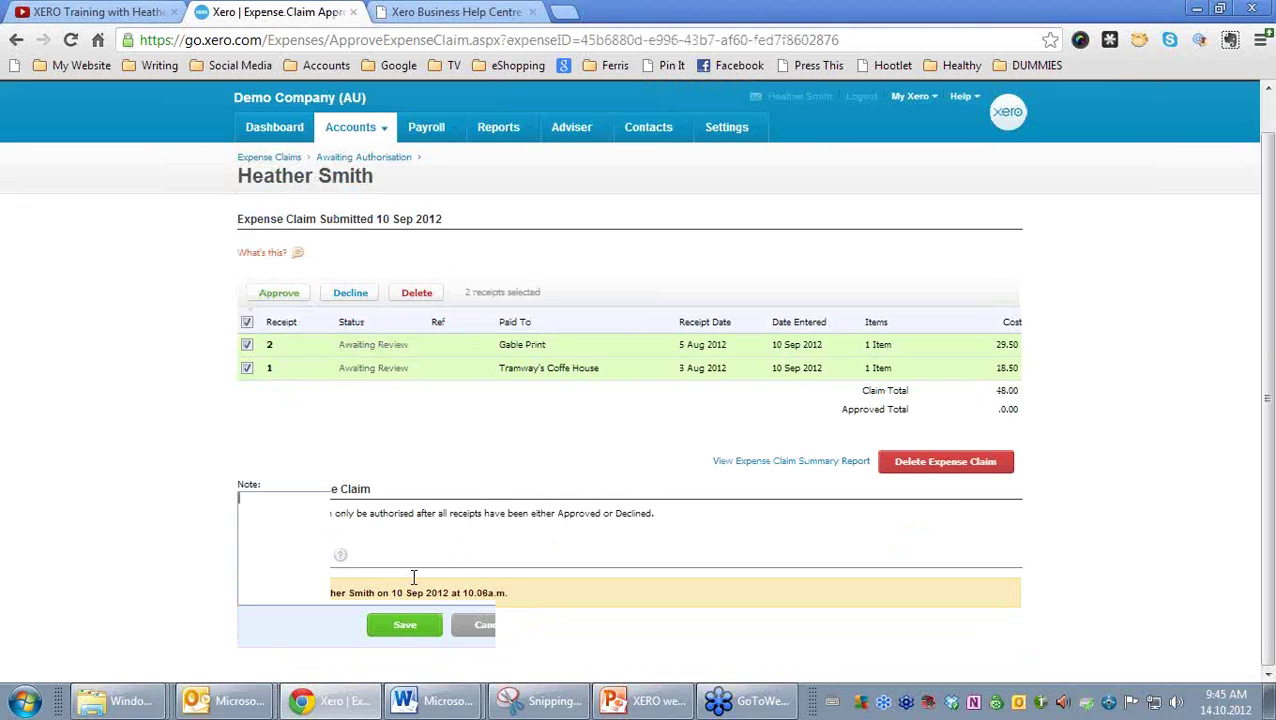
type("Need to check wi")
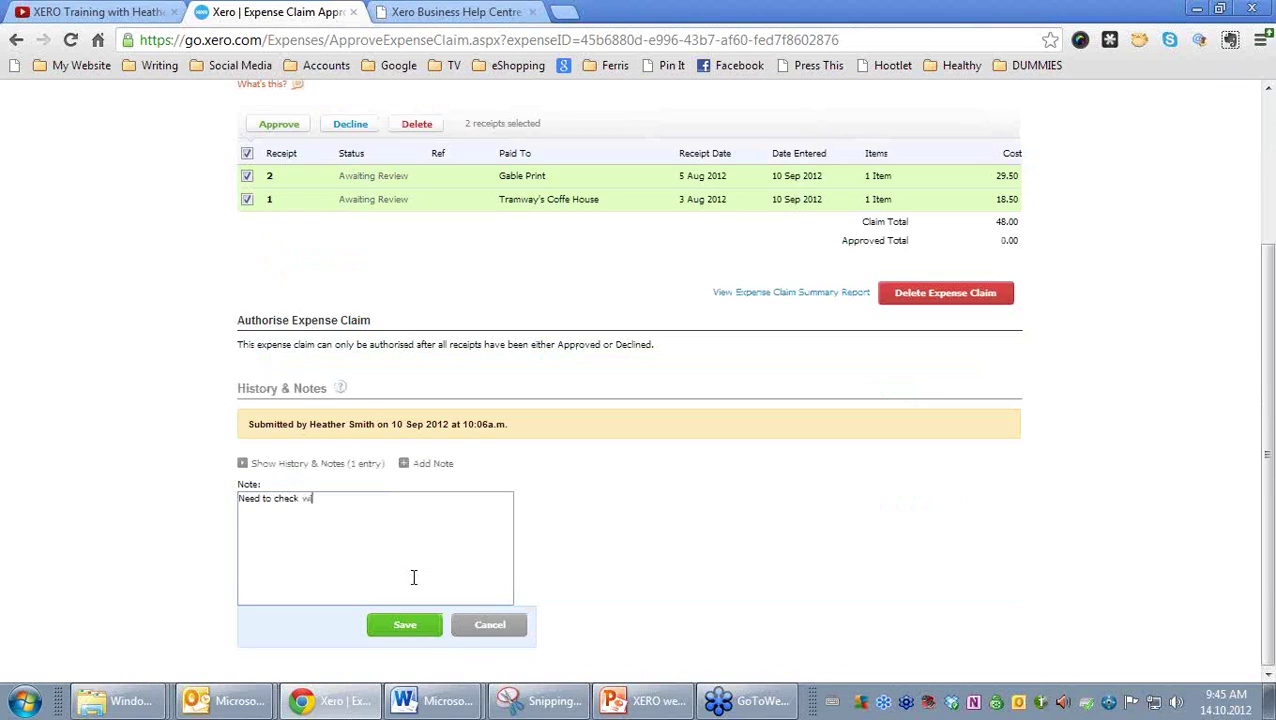
type("th David")
left_click(405, 625)
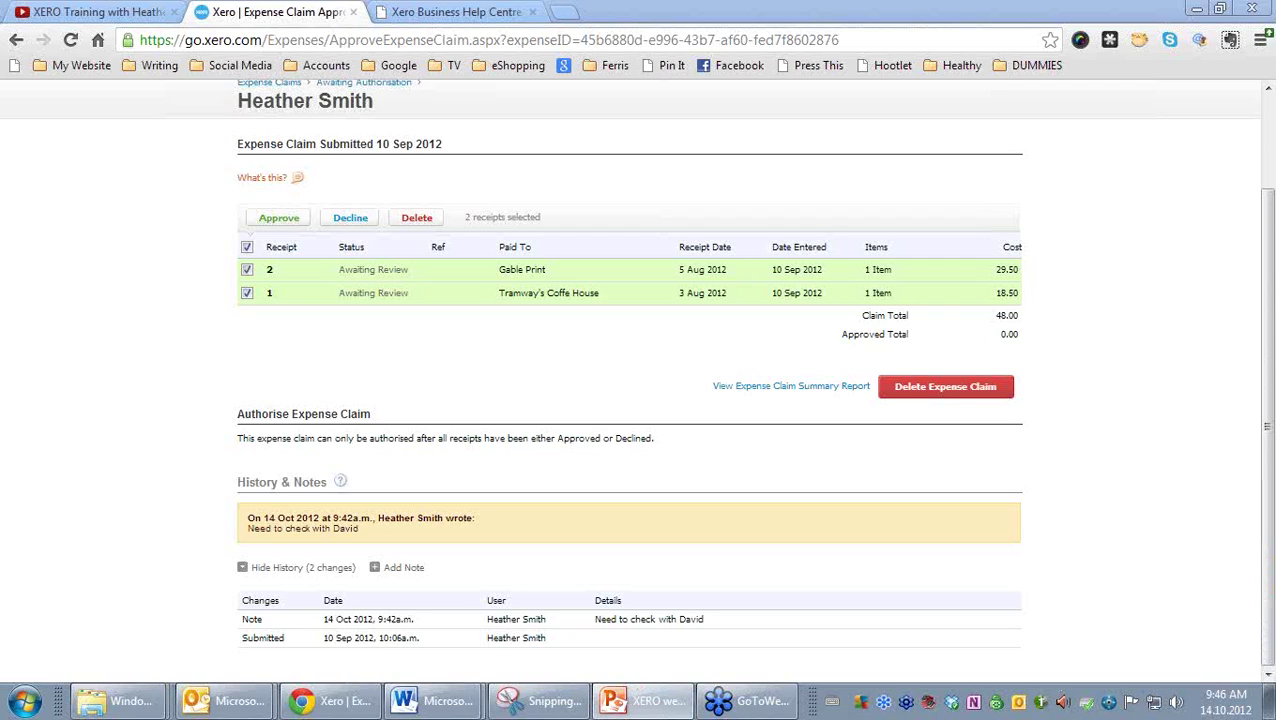
- Switch to the PowerPoint slide show with the presenter's contact details
key("alt+Tab")
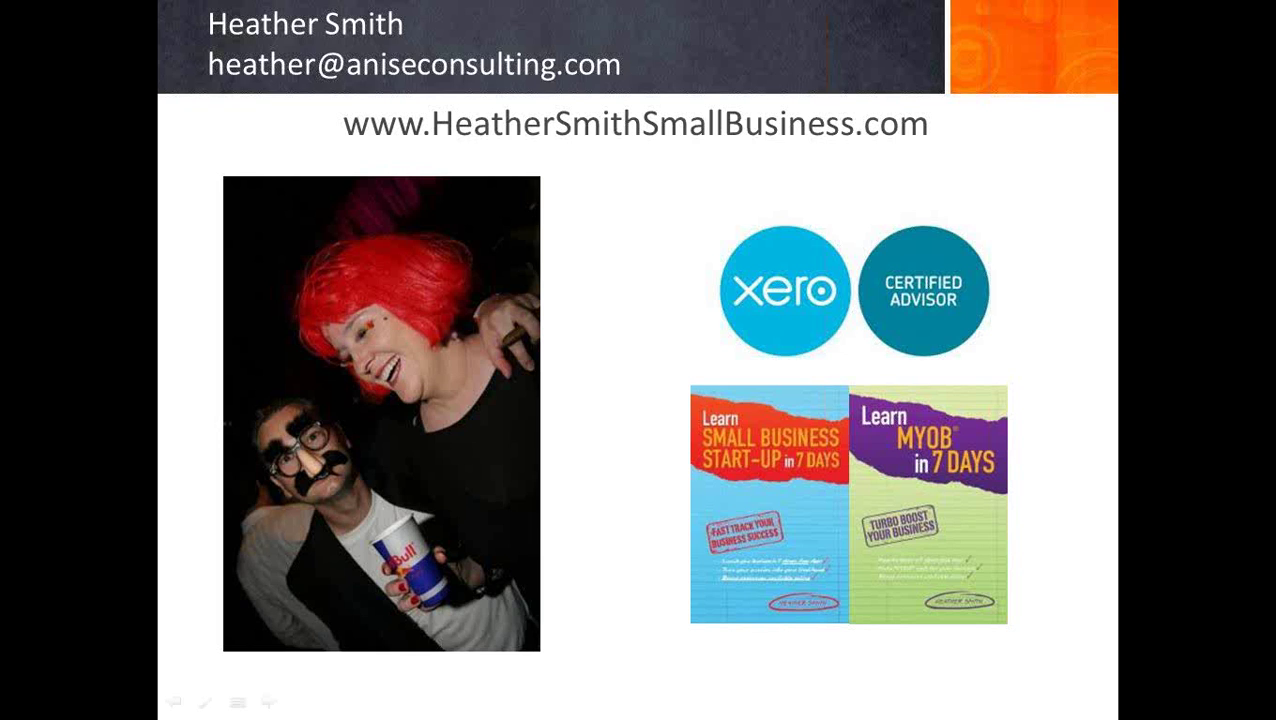